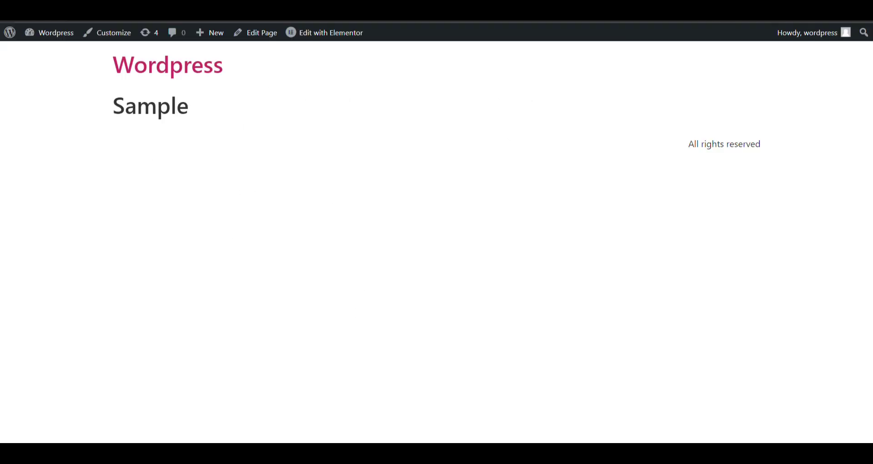
- Go from the website to its dashboard and open the page for adding new plugins
click(58, 31)
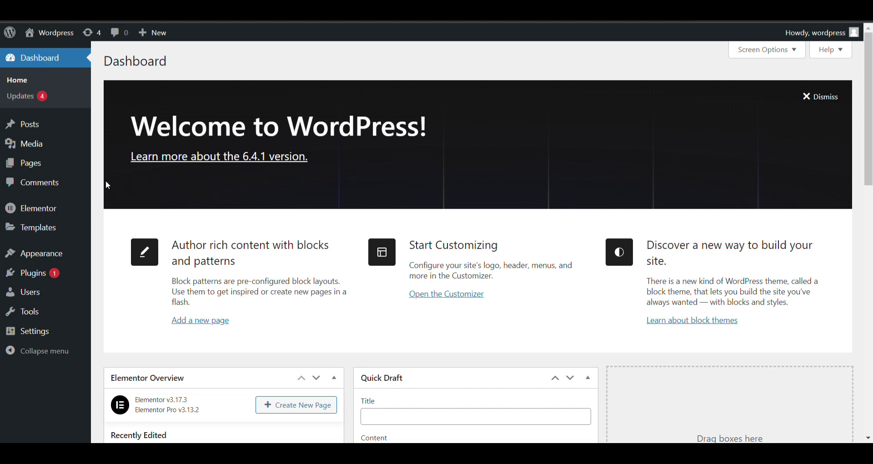
mouse_move(28, 144)
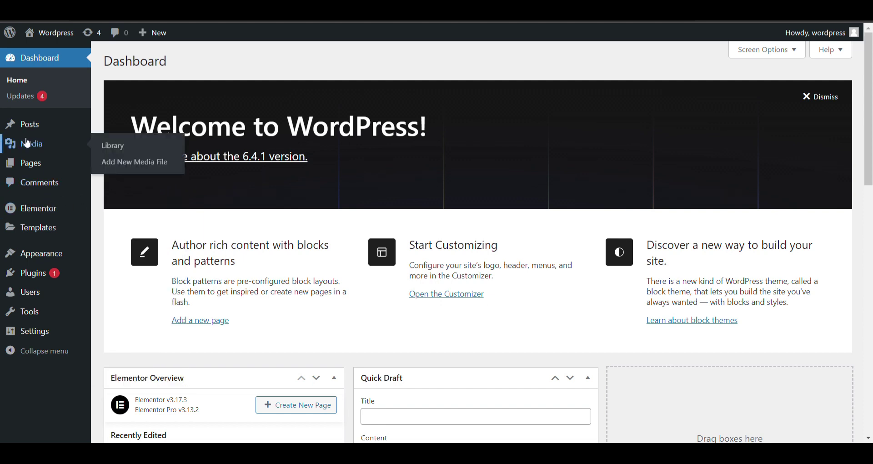
click(25, 163)
mouse_move(45, 282)
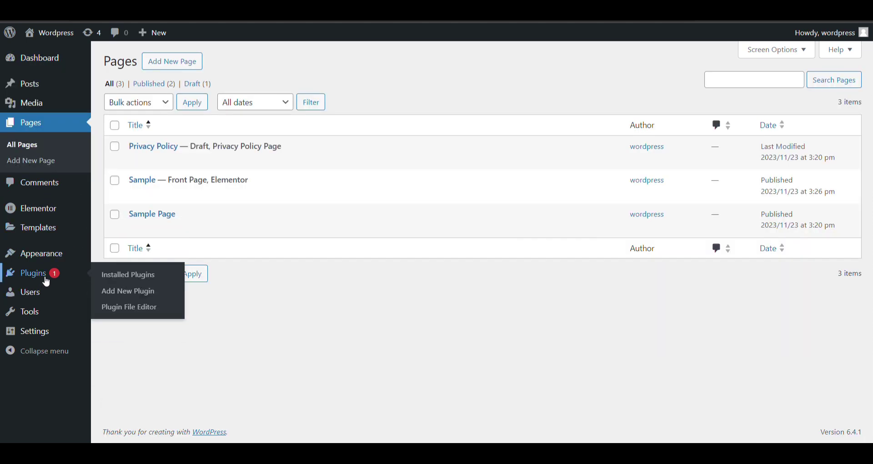
click(115, 295)
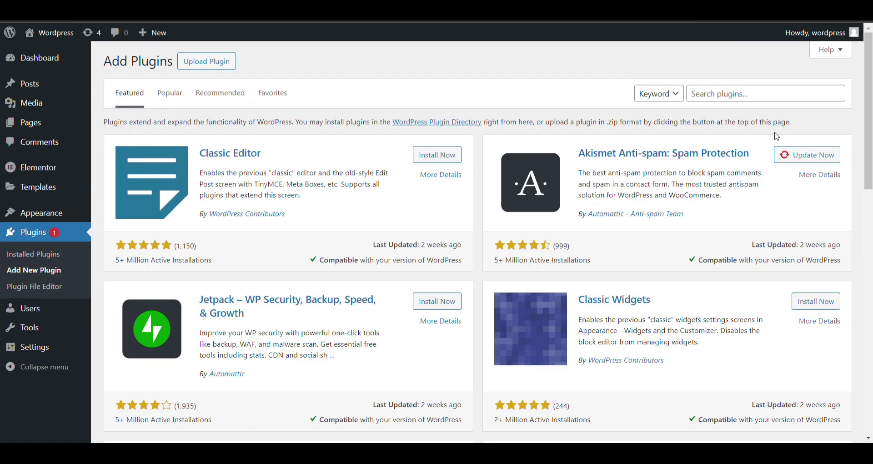
- Search the plugin directory for "premium addon elementor" and locate the Premium Addons for Elementor plugin
click(763, 102)
text(pre)
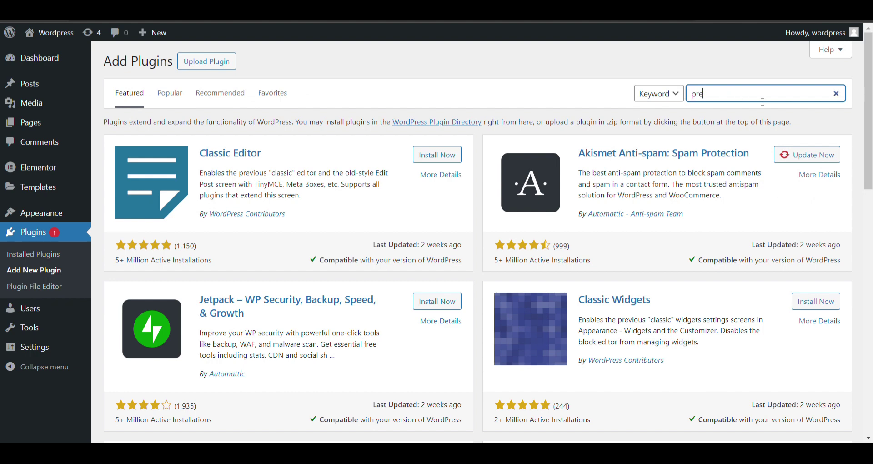
text(loader)
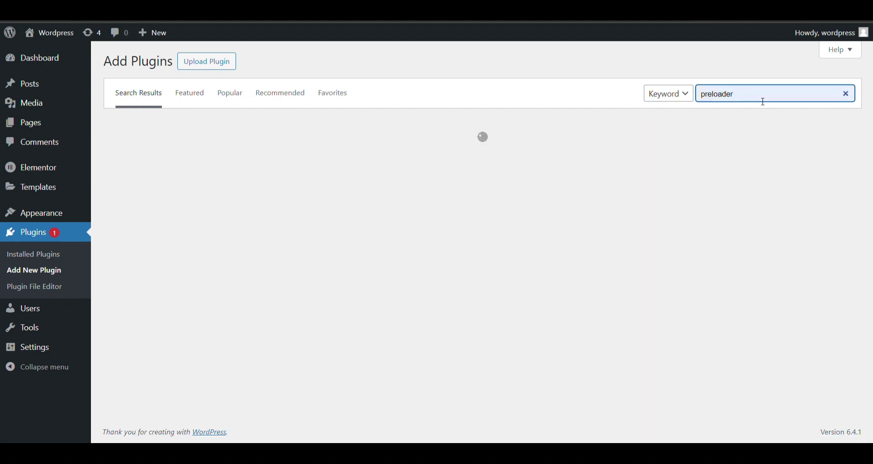
key(ctrl+a)
text(premium addon elementor)
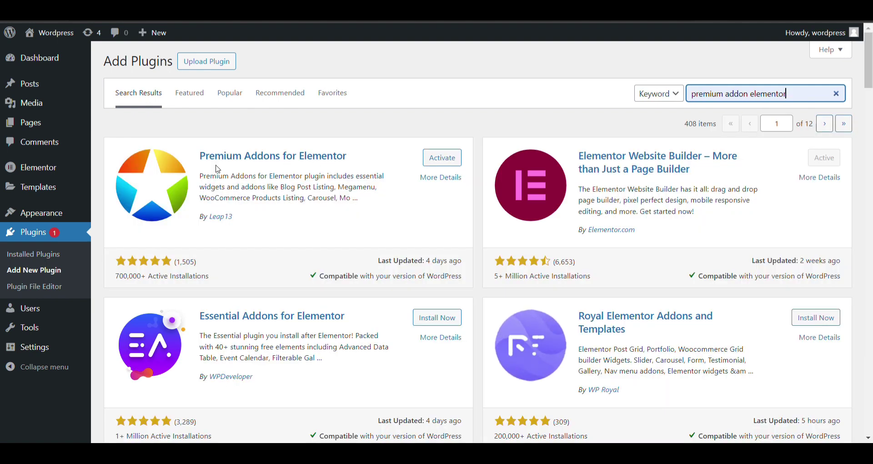
drag(323, 162, 193, 157)
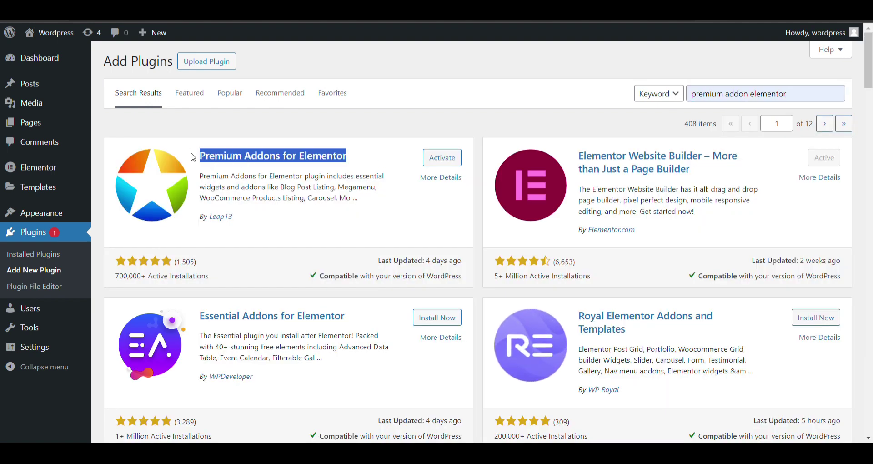
click(333, 137)
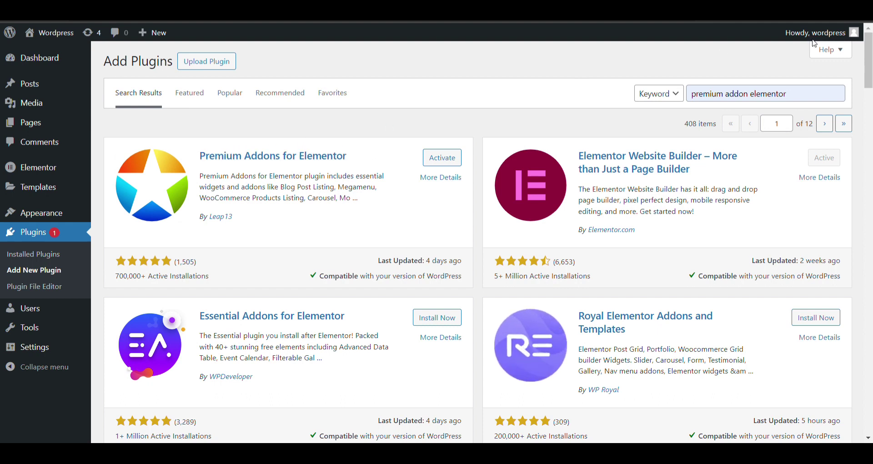
- Open the Sample page in the Elementor editor and add the Premium Addons Carousel widget to it
mouse_move(39, 132)
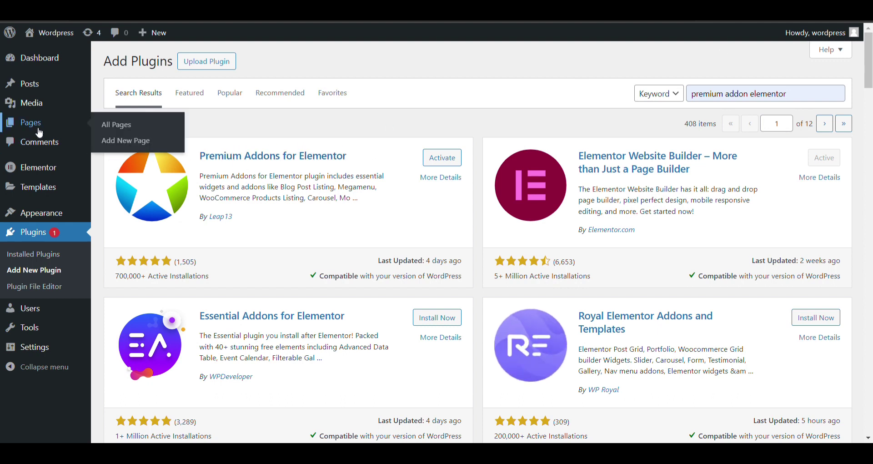
click(39, 132)
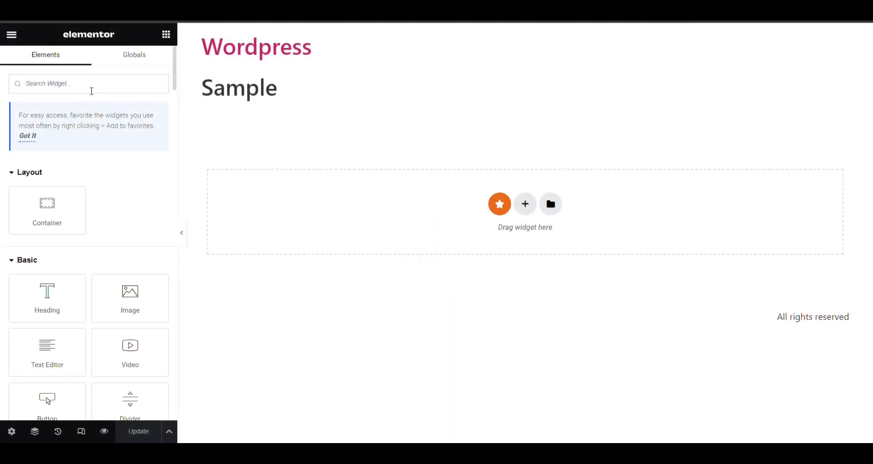
click(93, 90)
text(card)
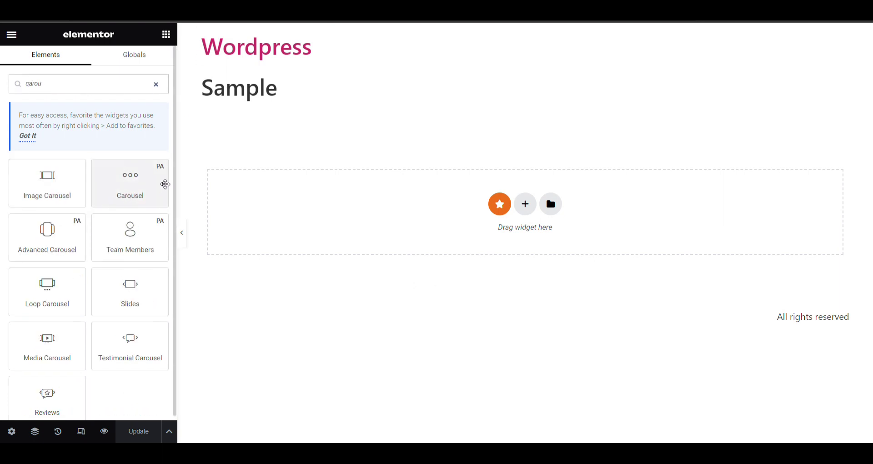
drag(150, 180, 457, 208)
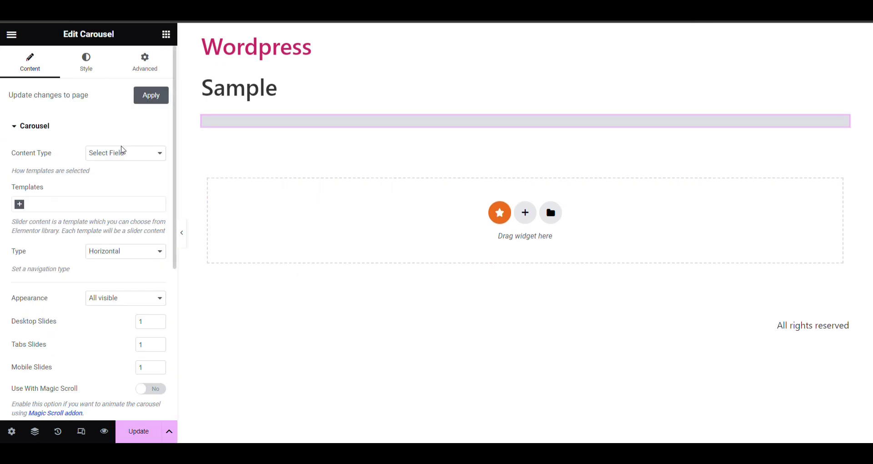
- Set the carousel's content type to Repeater, add a template item and check which existing templates it offers
click(123, 173)
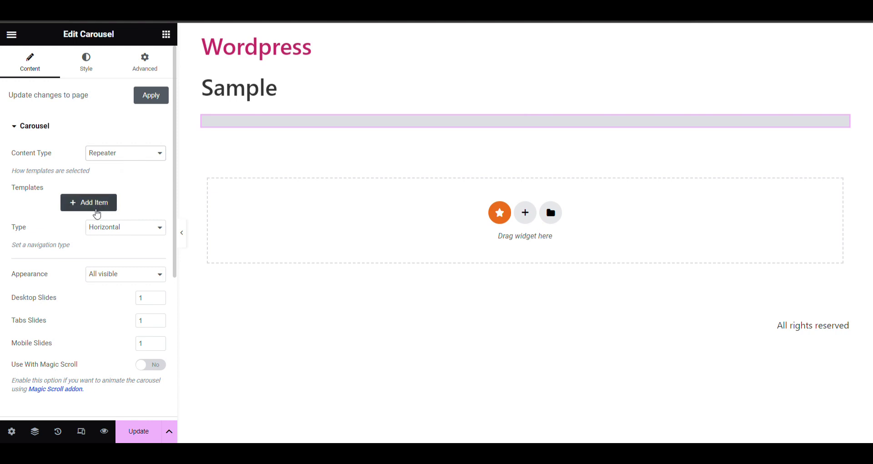
click(98, 205)
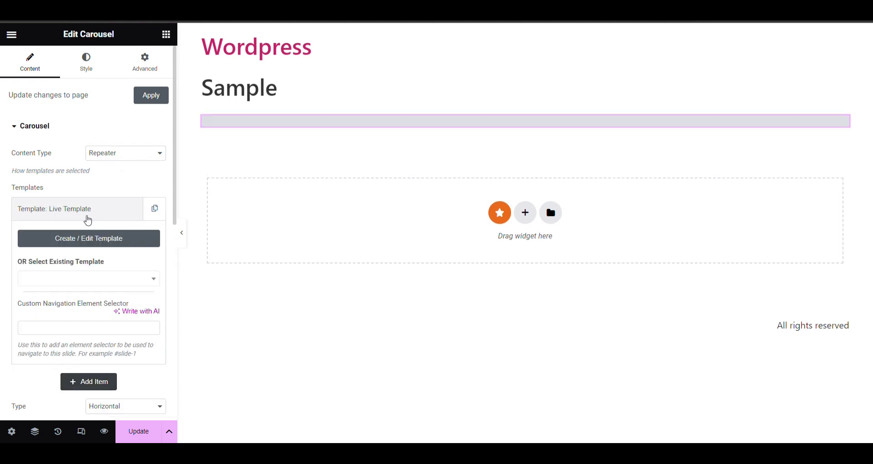
scroll(90, 198, down, 1)
click(85, 223)
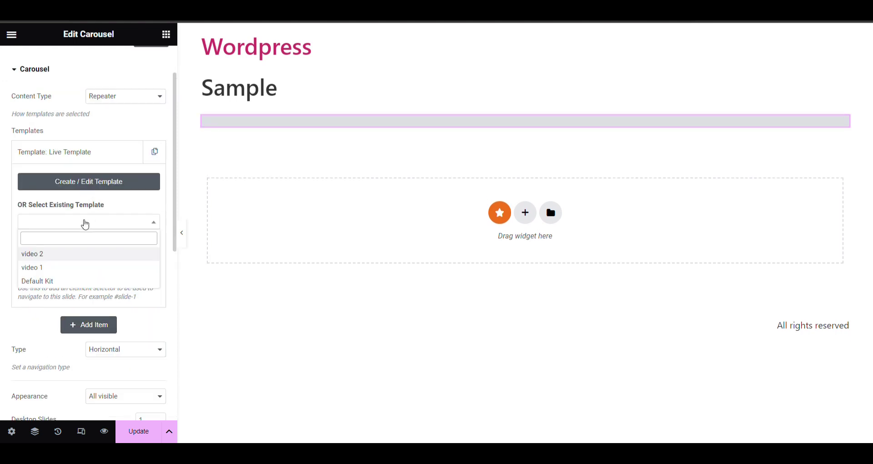
click(85, 223)
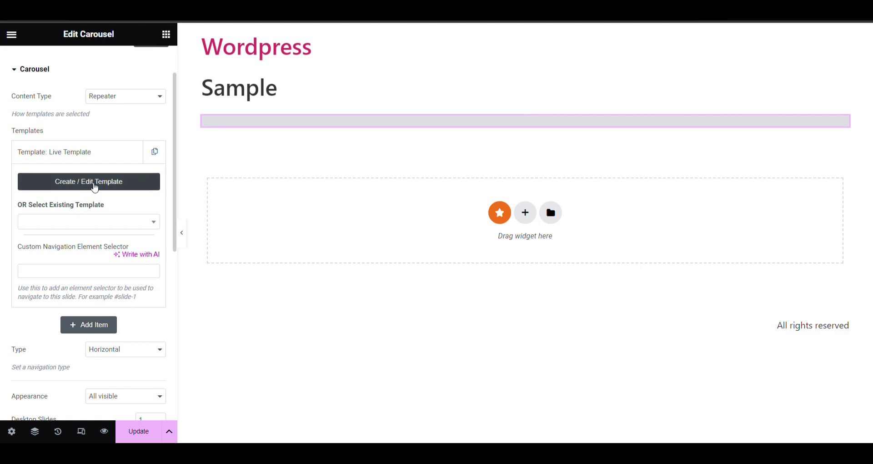
click(102, 222)
click(102, 222)
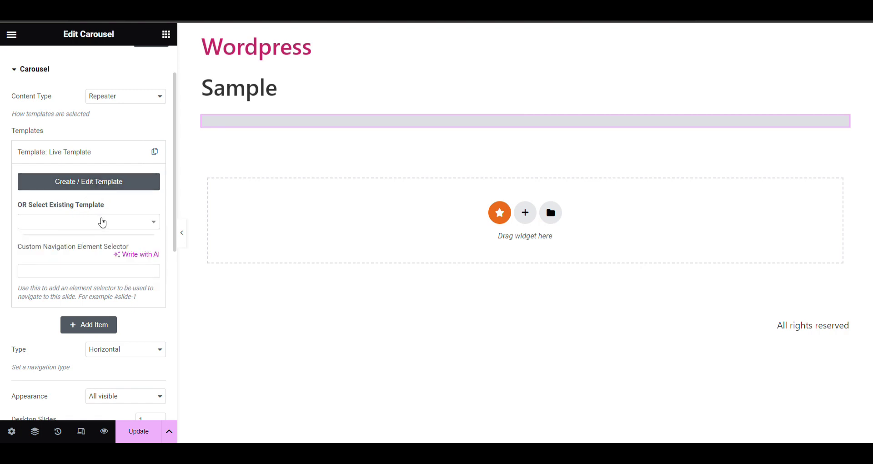
click(102, 221)
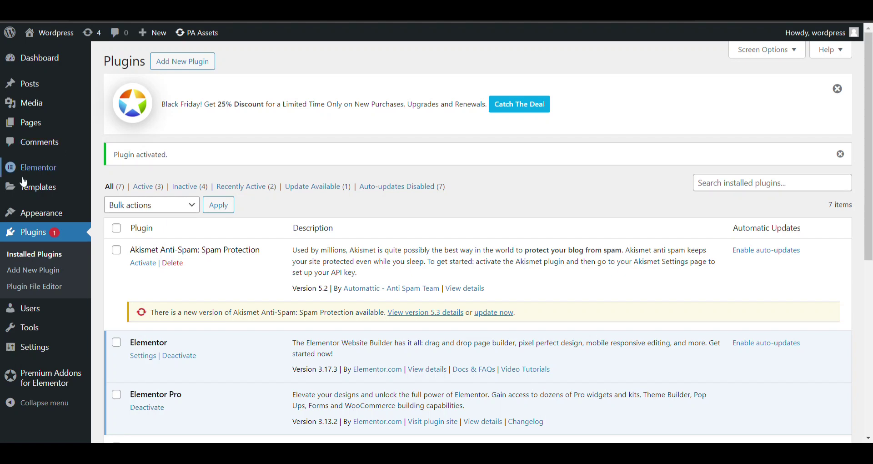
- Create a new saved template of type Section named "video 3" and dismiss the template library
mouse_move(36, 170)
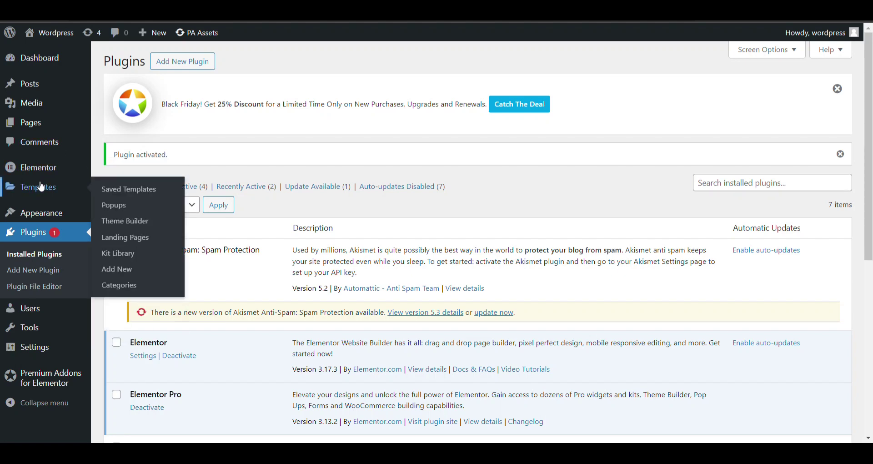
click(41, 186)
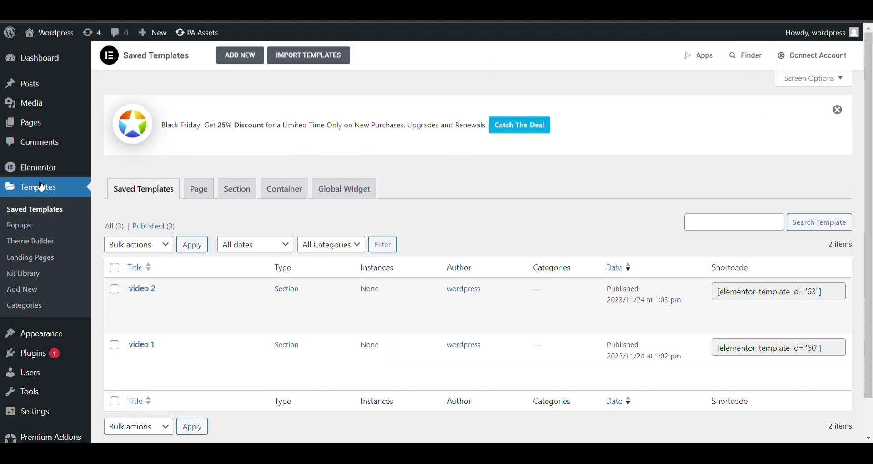
click(237, 62)
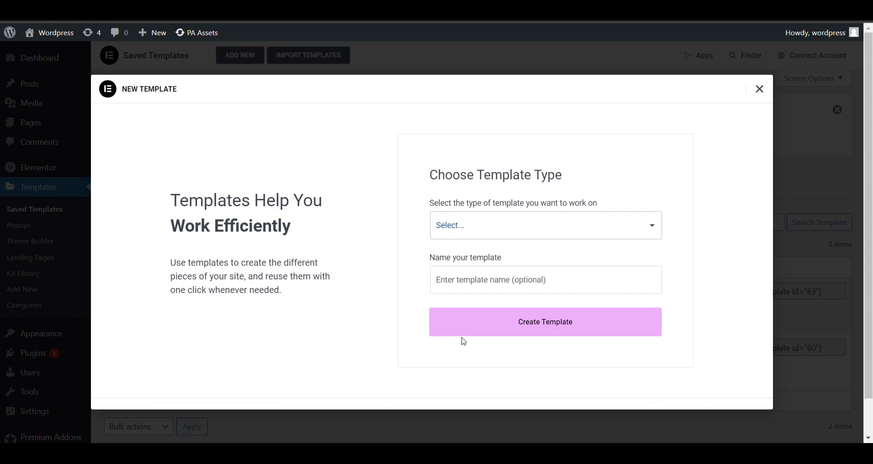
click(463, 360)
click(485, 281)
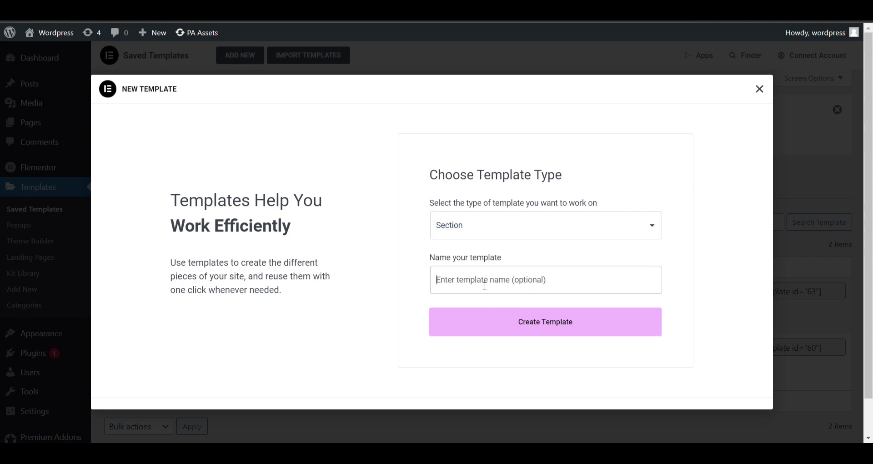
text(v)
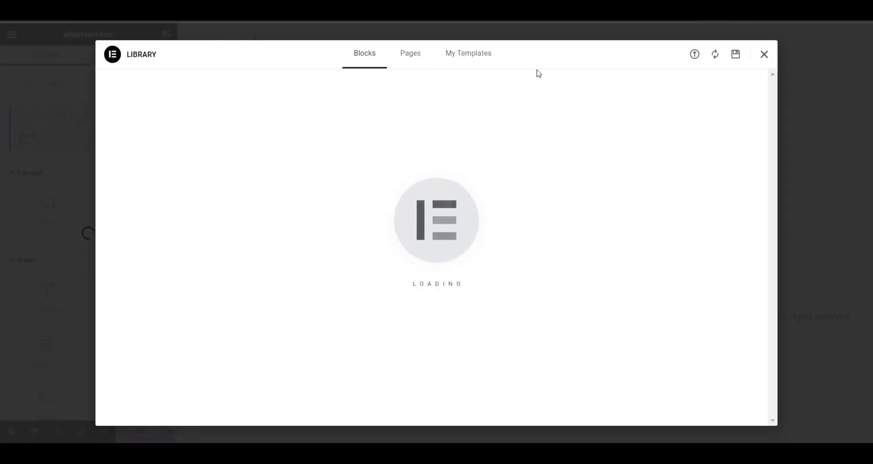
click(764, 54)
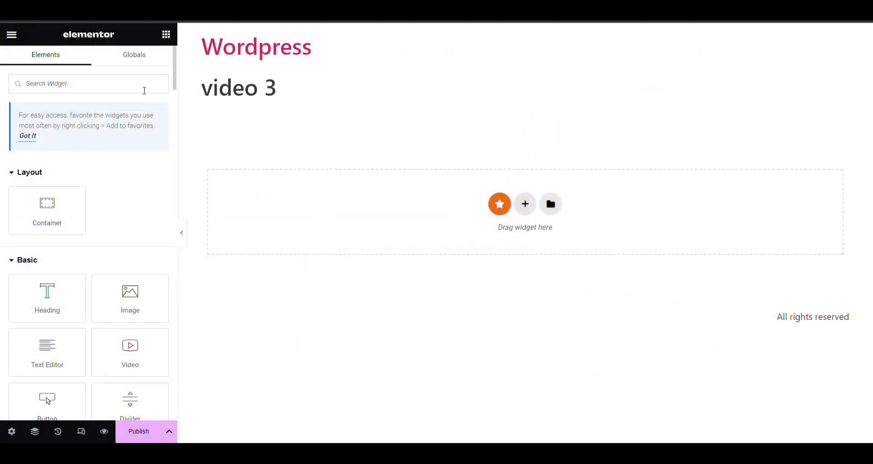
- Find the Video widget and add it to the video 3 template
text(video)
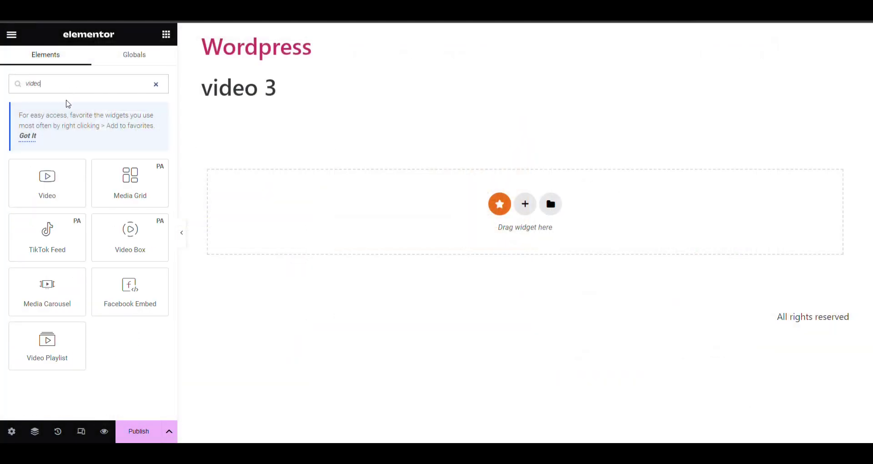
drag(27, 197, 468, 224)
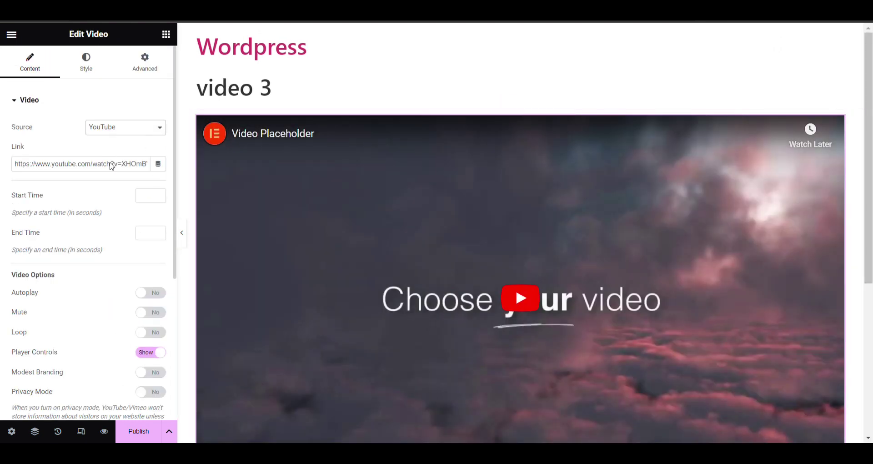
- Try Self Hosted and Dailymotion as the video source and return it to YouTube
click(113, 178)
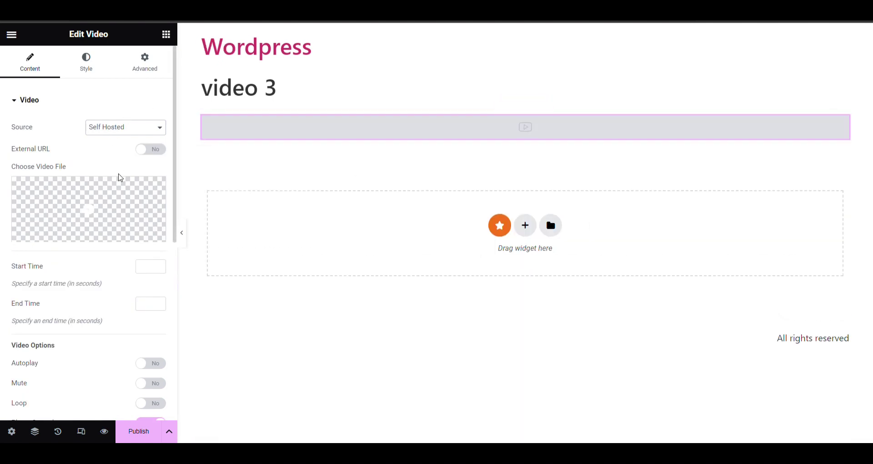
click(120, 157)
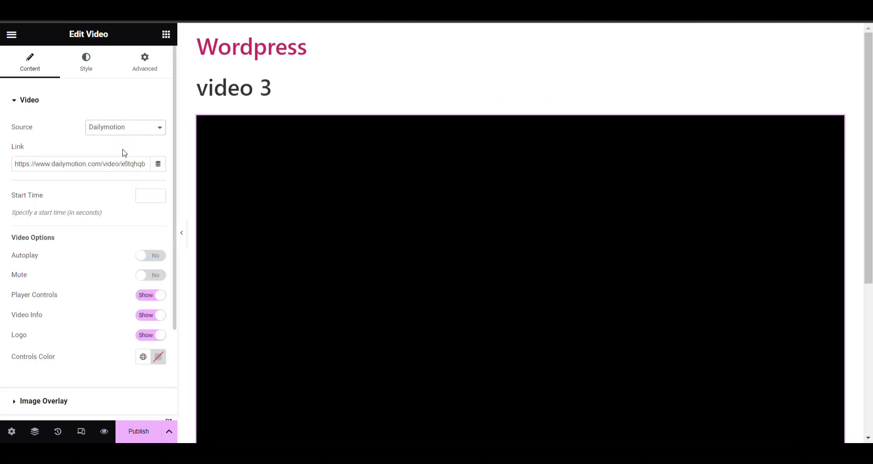
click(124, 147)
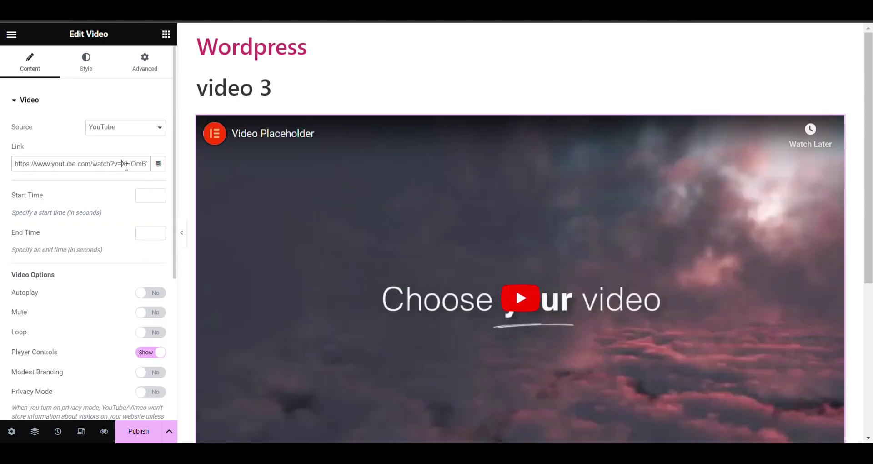
triple_click(126, 165)
text(https://youtu.be/ish8o-NHopg?si=1_4j4bknqeDYl0l4)
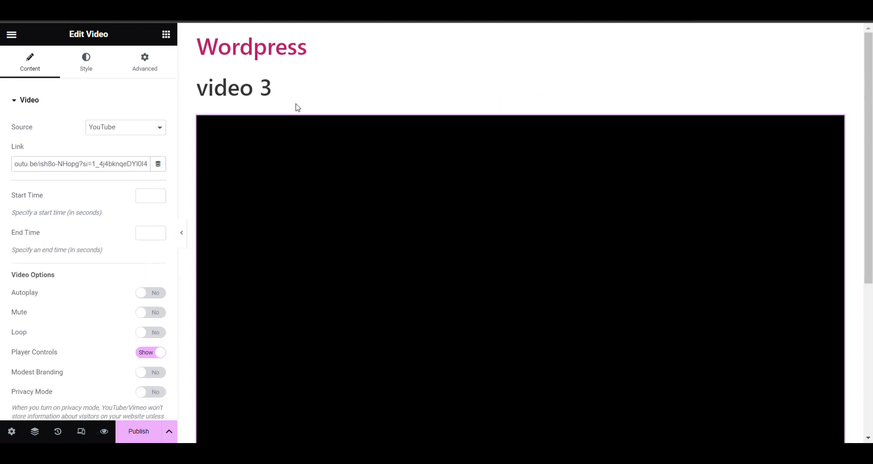
scroll(120, 250, down, 2)
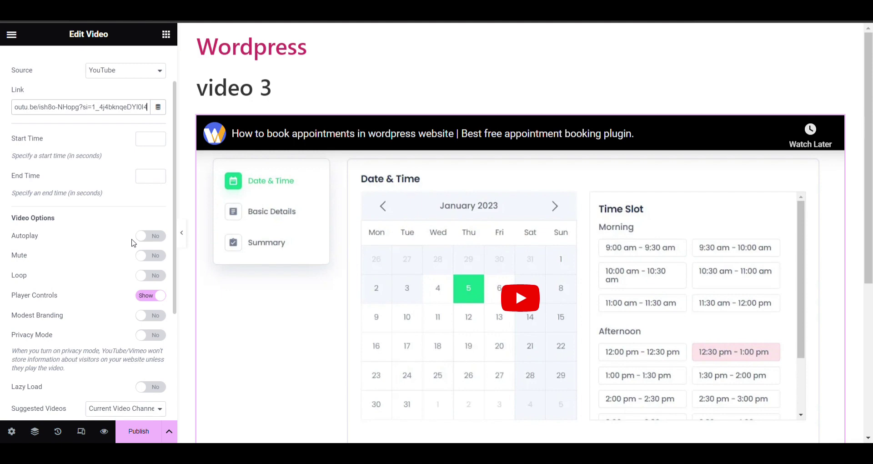
click(152, 235)
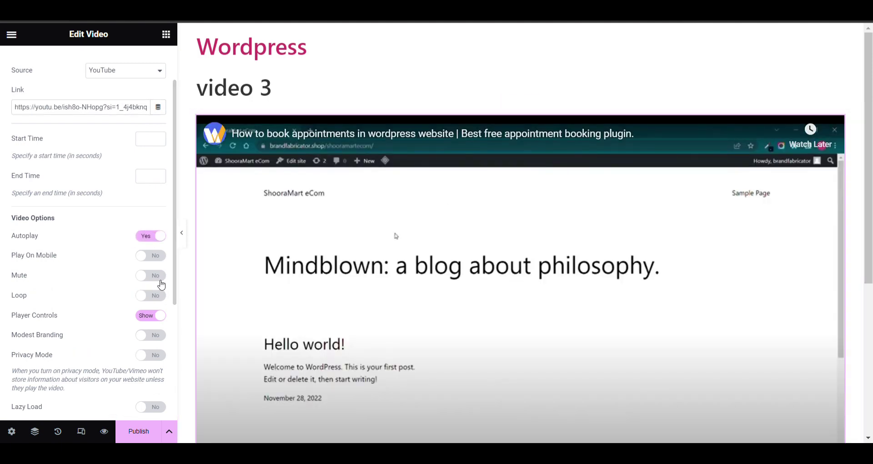
click(154, 276)
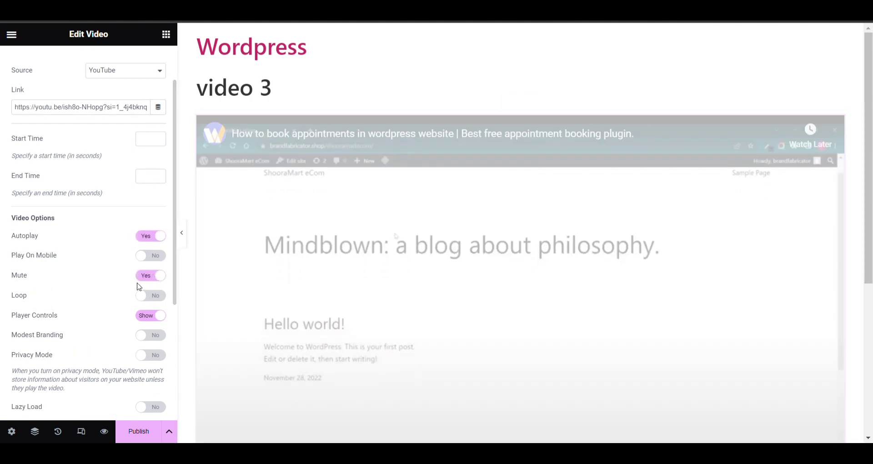
scroll(139, 287, down, 4)
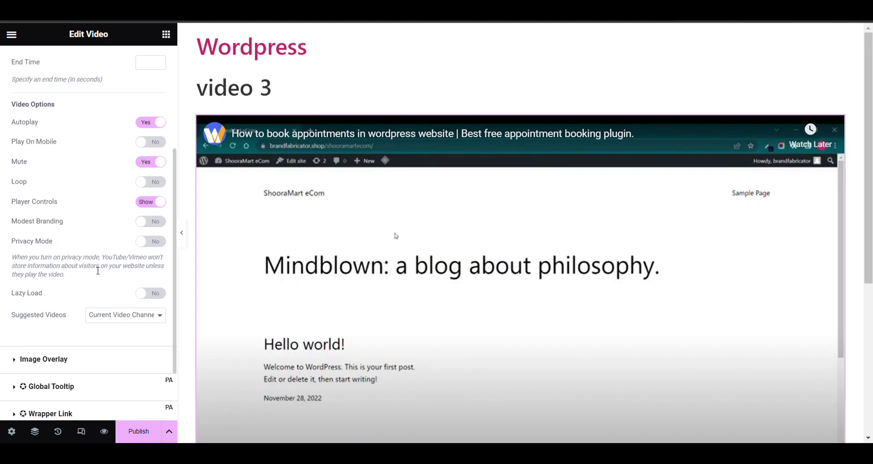
- Look at the video's Image Overlay options and publish the video 3 template
scroll(98, 270, down, 3)
click(103, 283)
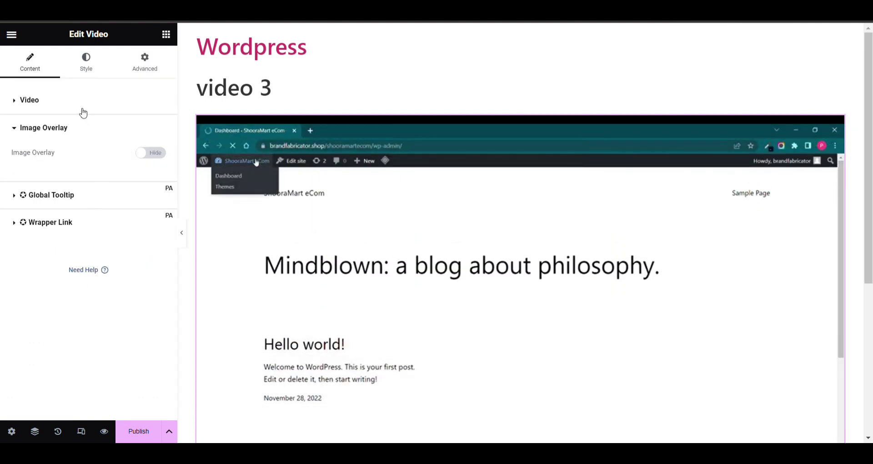
click(82, 108)
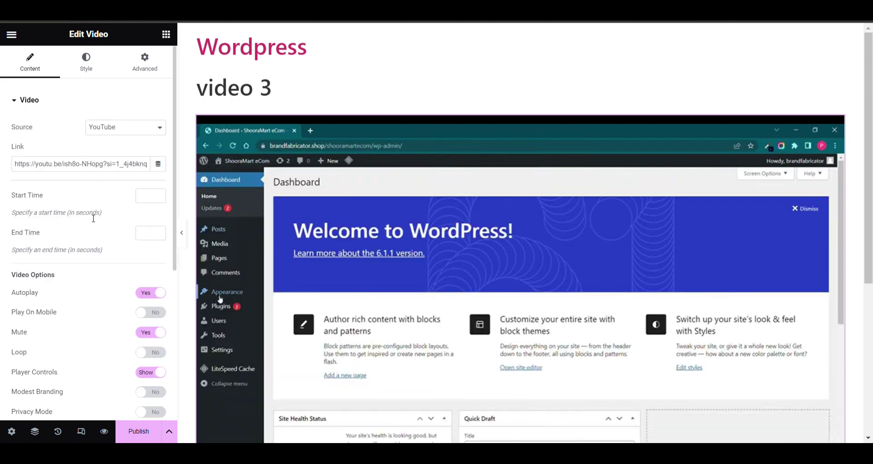
click(139, 431)
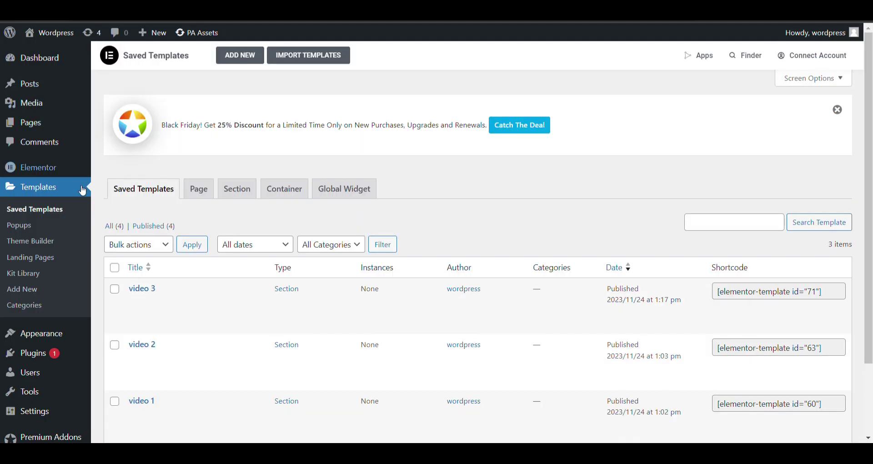
- Duplicate the video 1 template in the saved templates list
scroll(182, 272, down, 2)
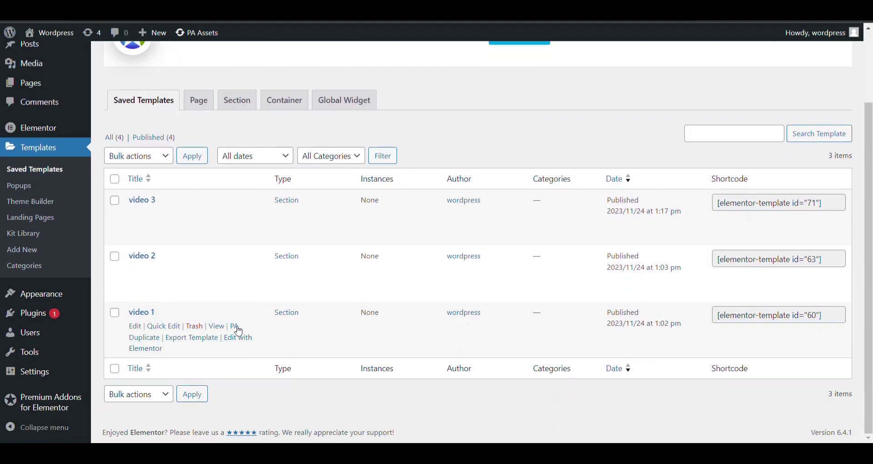
click(233, 329)
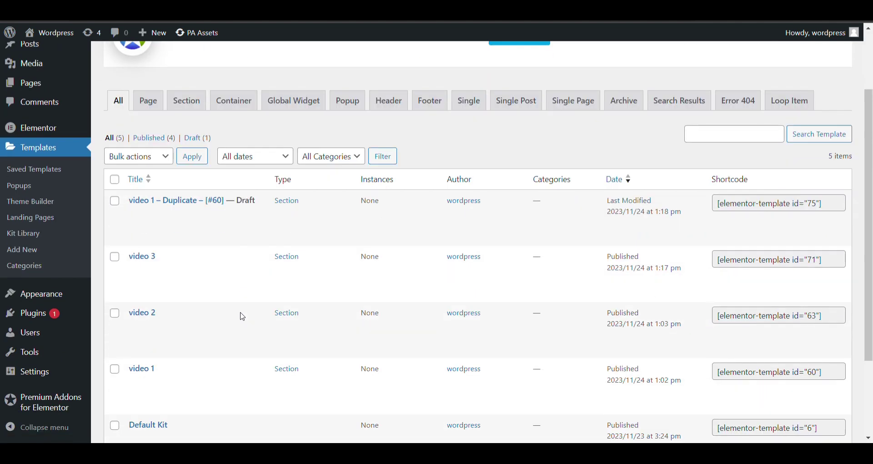
- Rename the duplicated video 1 template as "video 4" and publish it
scroll(217, 257, down, 2)
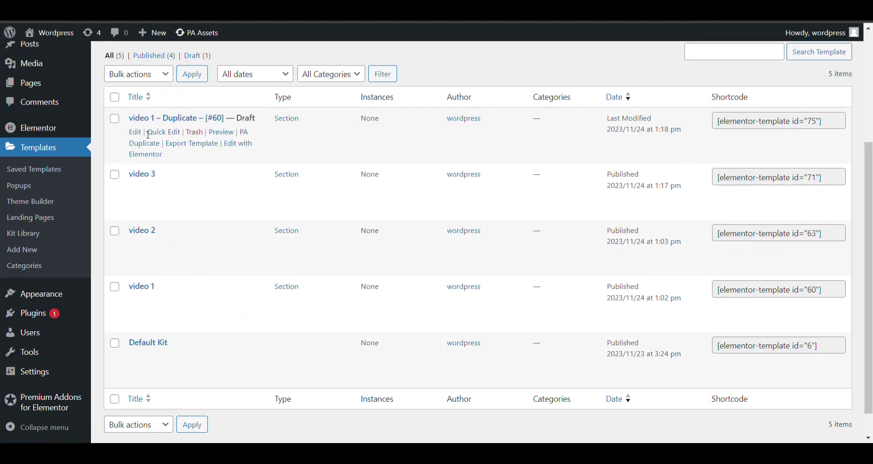
click(241, 182)
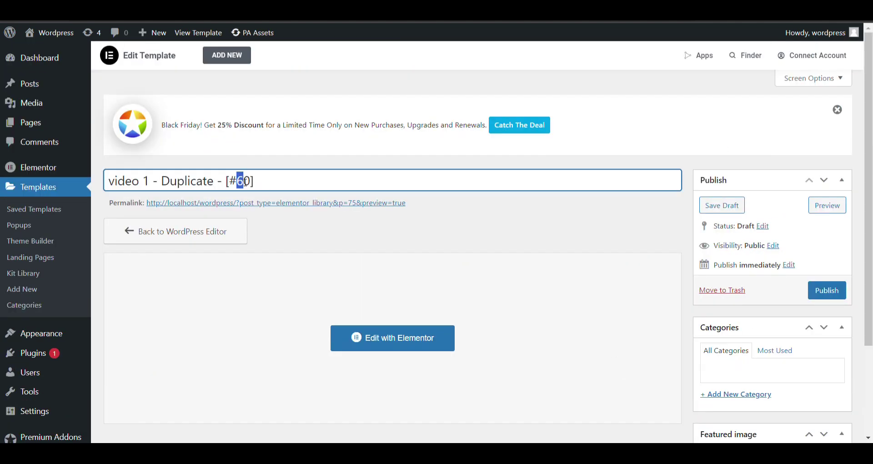
key(ctrl+a)
text(V)
click(836, 294)
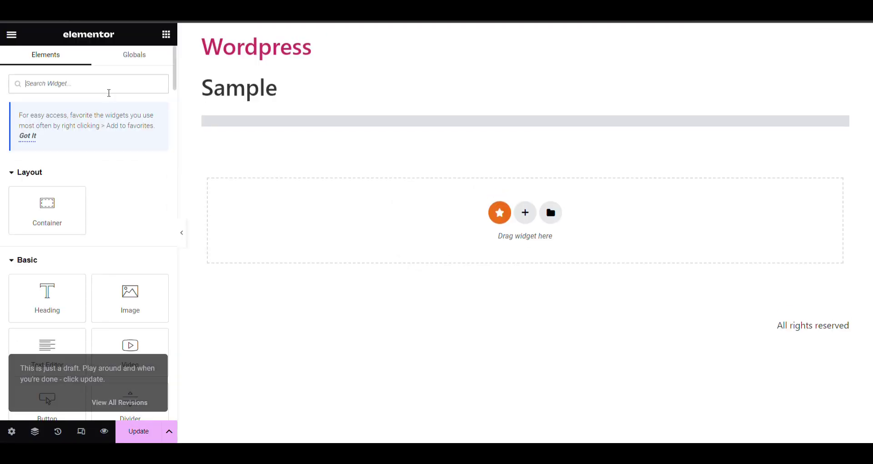
- Find the Premium Addons Carousel widget and add it to the empty container on the Sample page
text(vido)
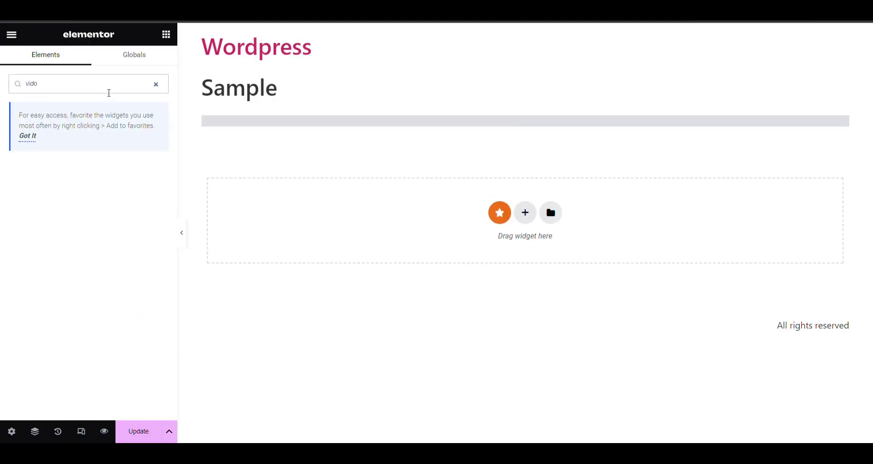
key(BackSpace)
text(e)
text(car)
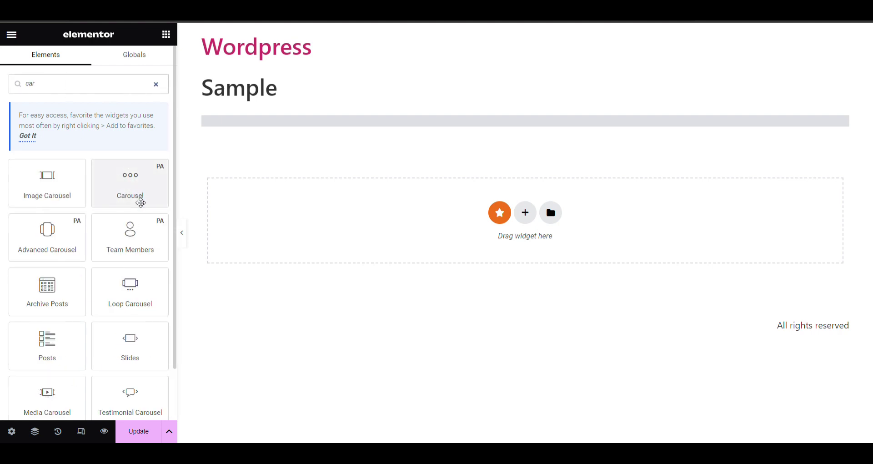
drag(138, 199, 541, 123)
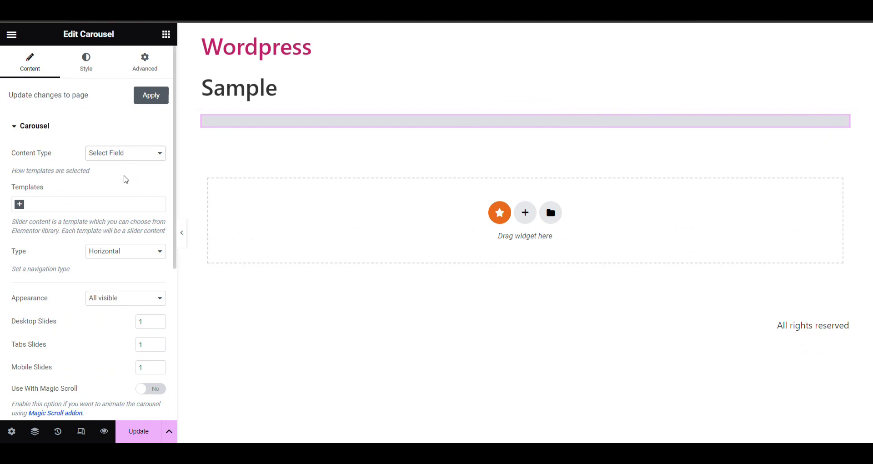
- Set the carousel's content type to Repeater and choose video 1 as the first item's existing template
click(111, 203)
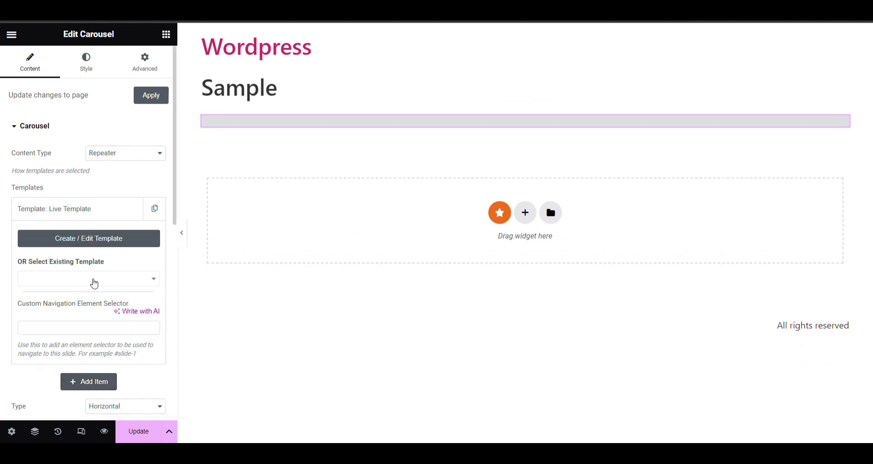
click(94, 284)
click(70, 351)
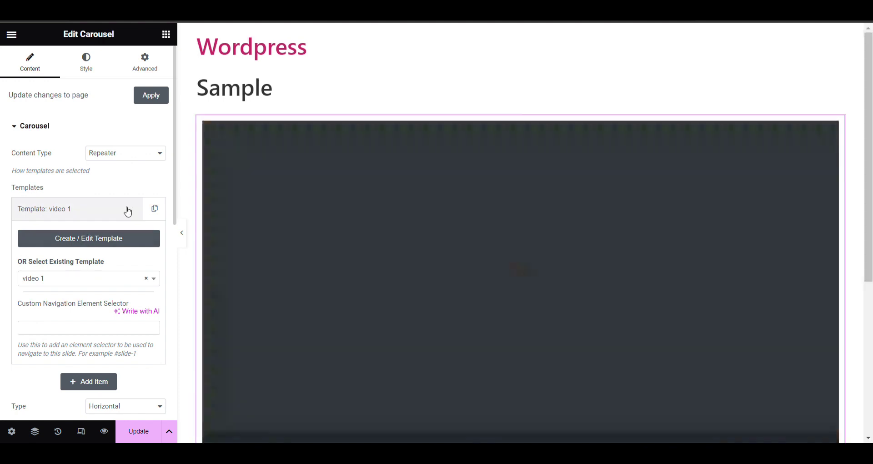
- Duplicate the video 1 item until the carousel has four template items
click(128, 211)
click(154, 208)
click(132, 237)
click(132, 238)
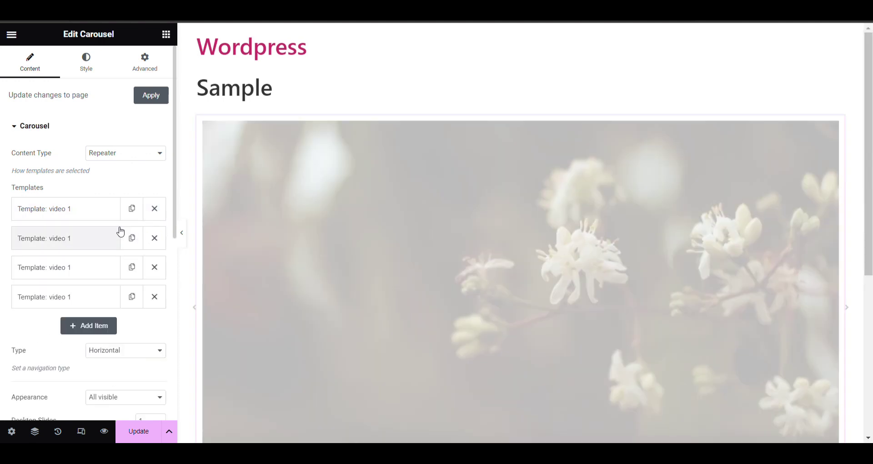
- Set the second carousel item's existing template to video 3
click(110, 218)
click(107, 217)
click(107, 218)
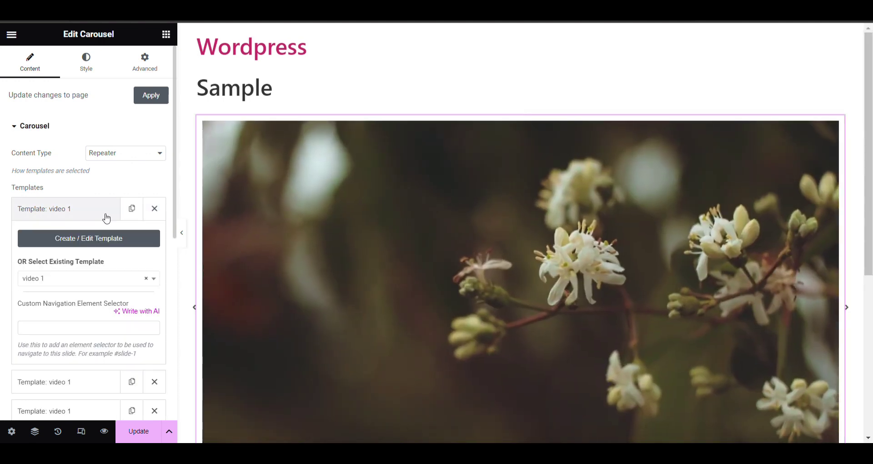
click(106, 218)
click(88, 243)
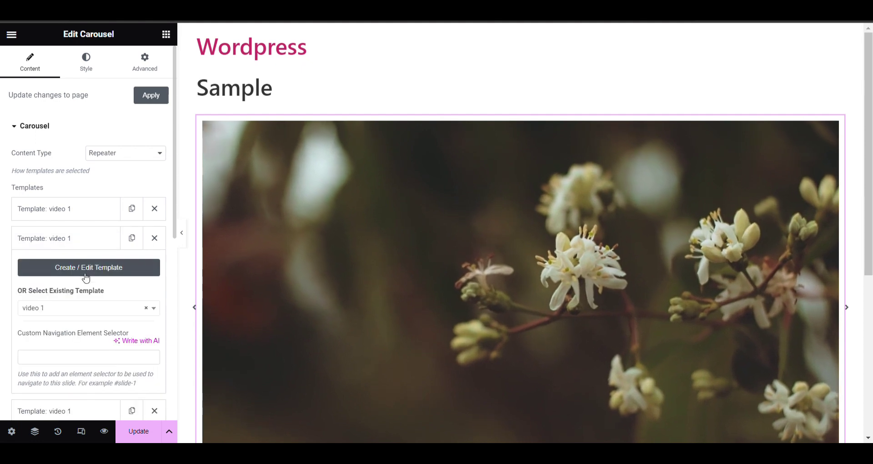
click(88, 308)
click(62, 353)
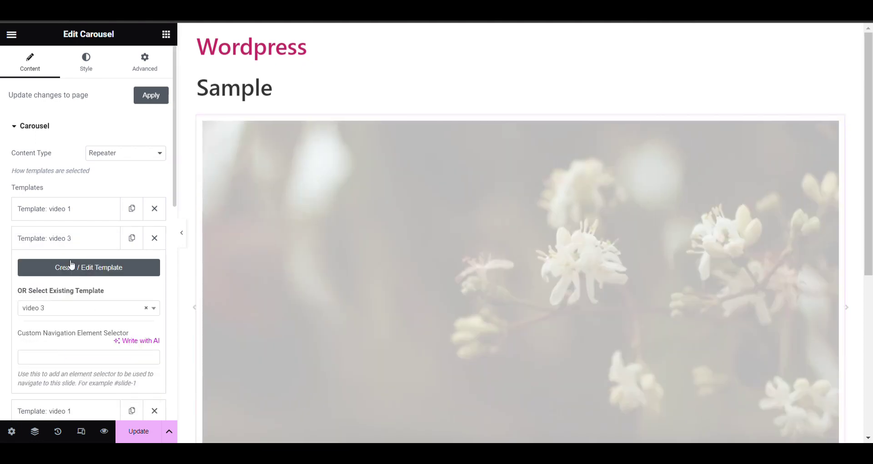
- Set the third carousel item's existing template to video 2
click(71, 243)
click(78, 268)
click(74, 337)
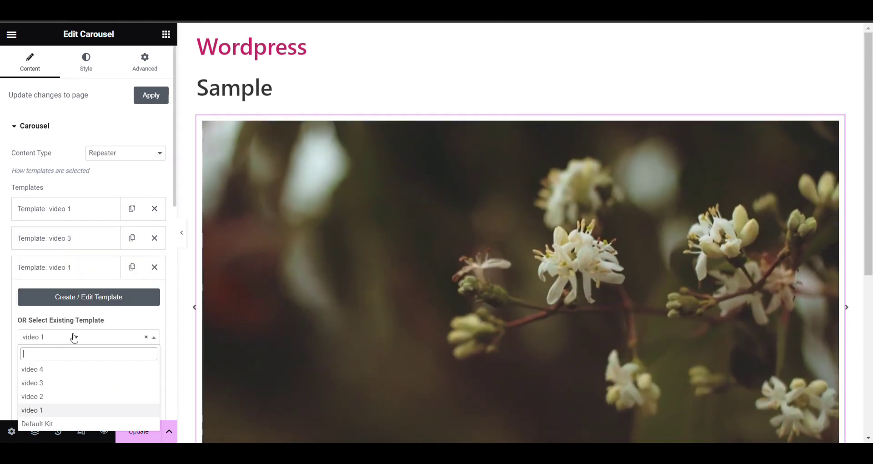
click(56, 396)
click(69, 275)
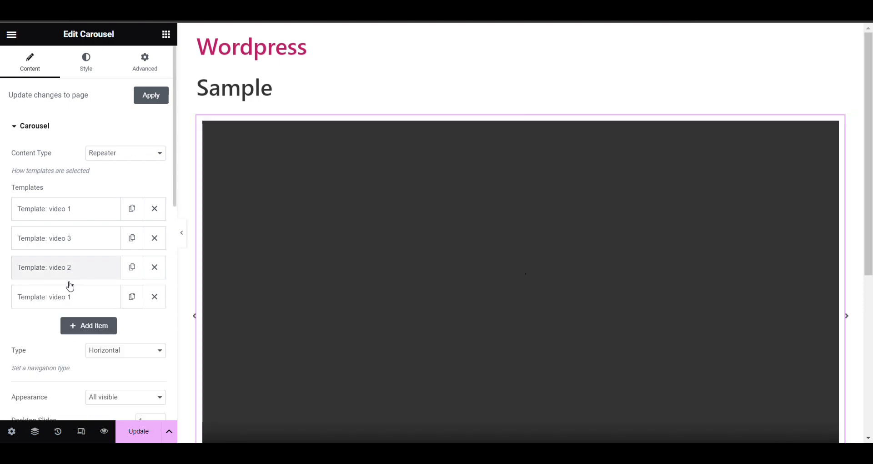
- Set the fourth carousel item's existing template to video 4
click(70, 296)
scroll(70, 295, down, 3)
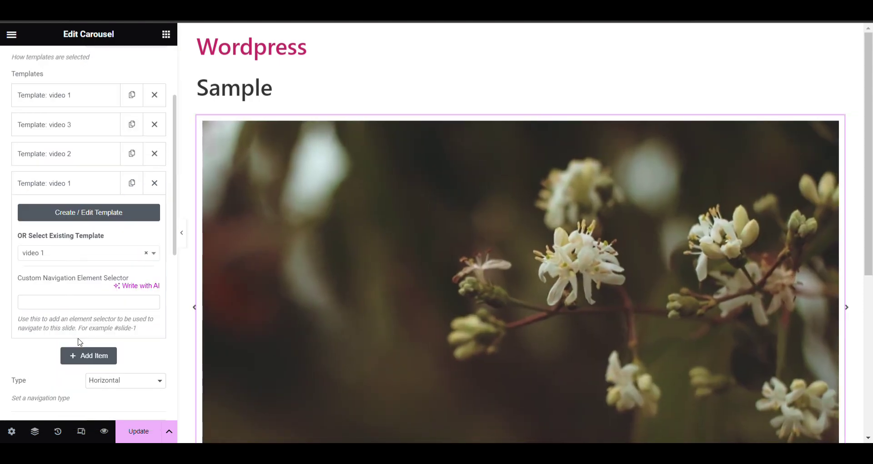
click(76, 258)
click(70, 284)
click(74, 187)
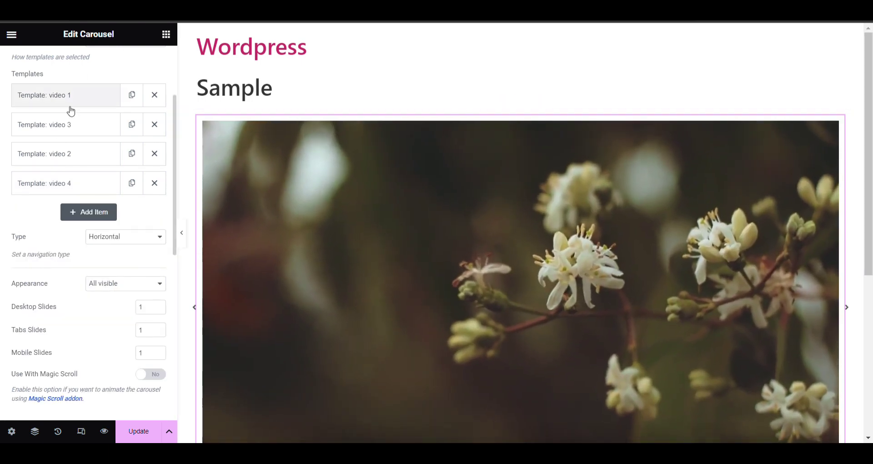
- Try Vertical as the carousel's navigation type and return it to Horizontal
scroll(253, 173, down, 5)
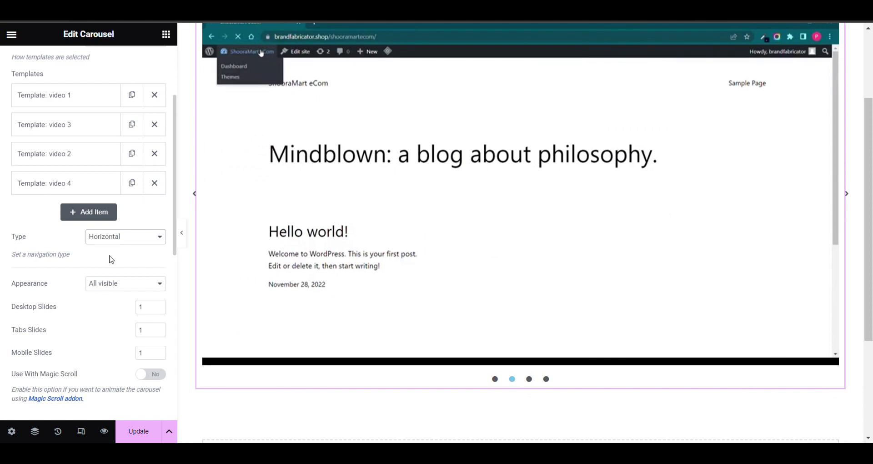
click(111, 257)
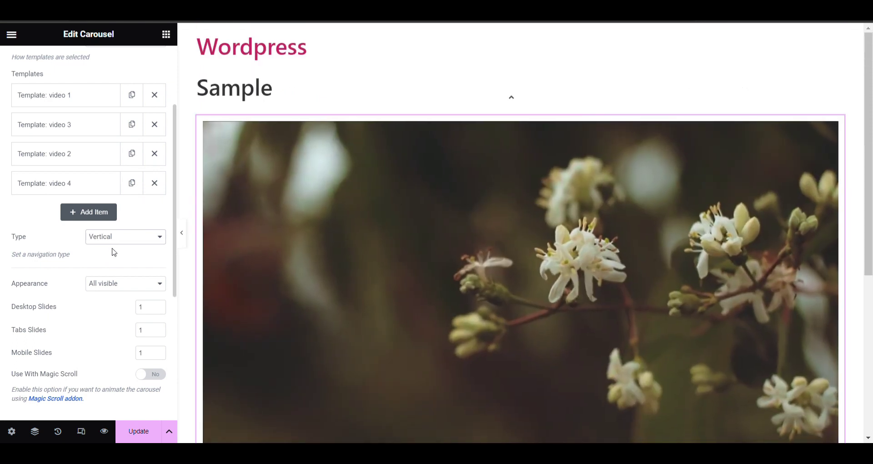
click(110, 249)
- Set the carousel's number of desktop slides to 3
scroll(123, 242, down, 1)
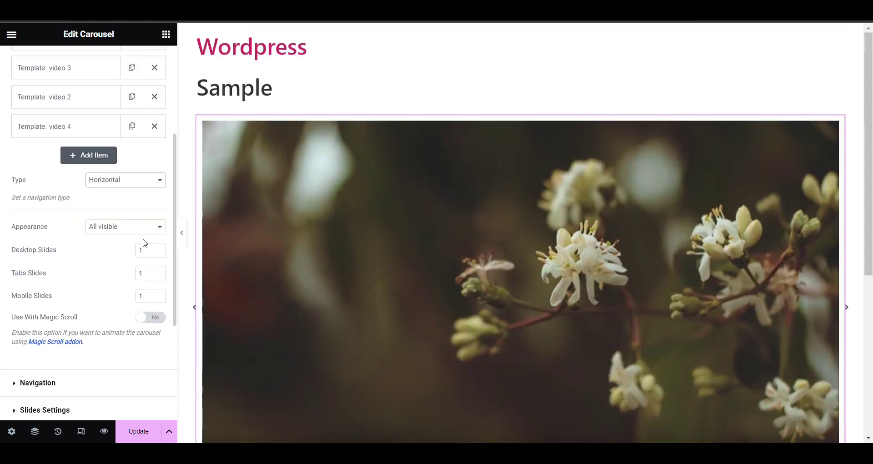
click(158, 248)
click(159, 248)
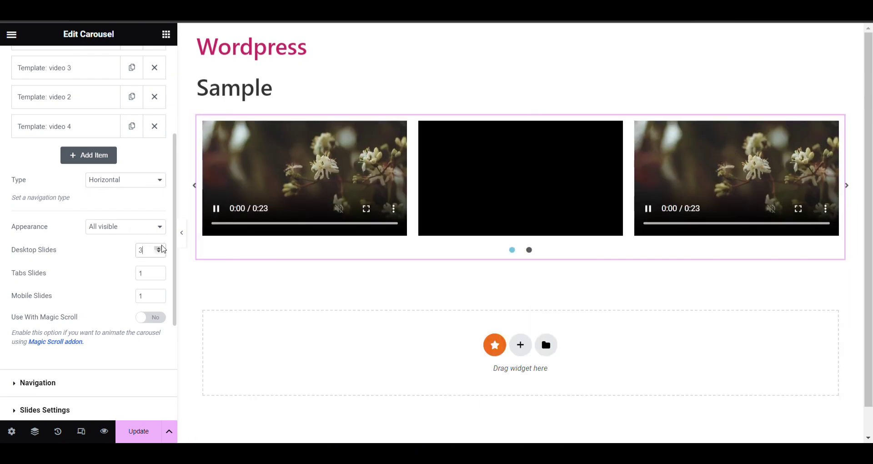
- Advance through the carousel's slides in the page preview to check how the videos rotate
click(846, 186)
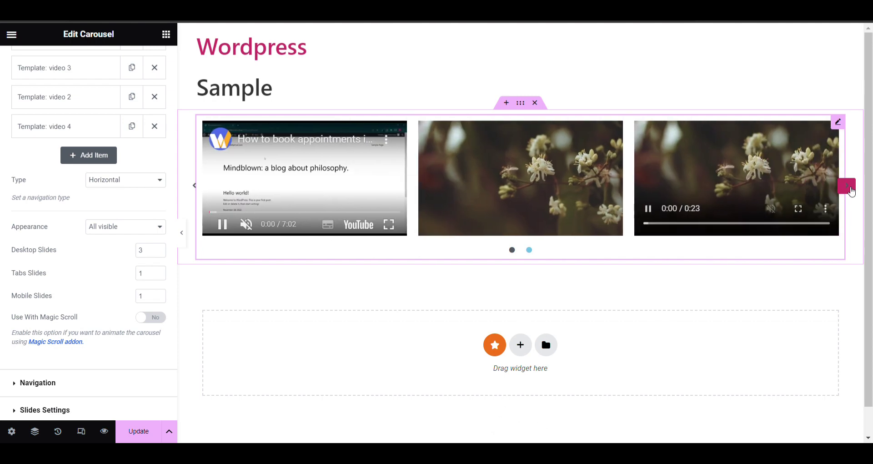
click(847, 186)
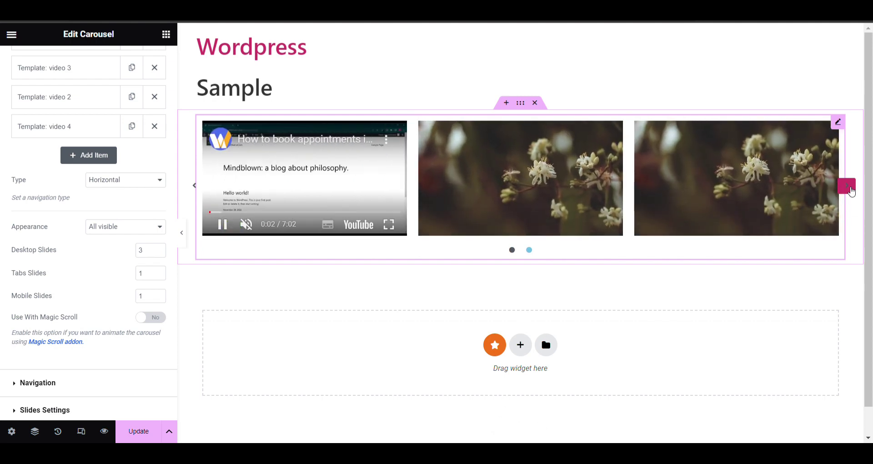
click(846, 186)
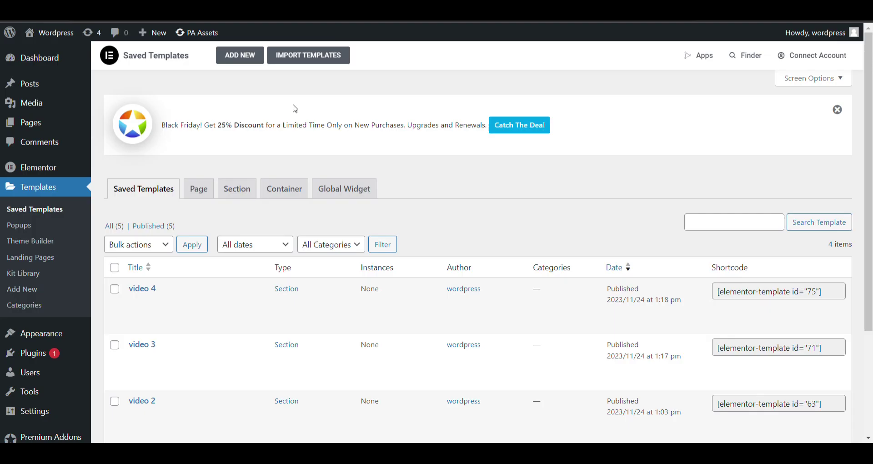
- Open the video 4 template for editing and turn off Autoplay for its self-hosted video
scroll(208, 243, down, 3)
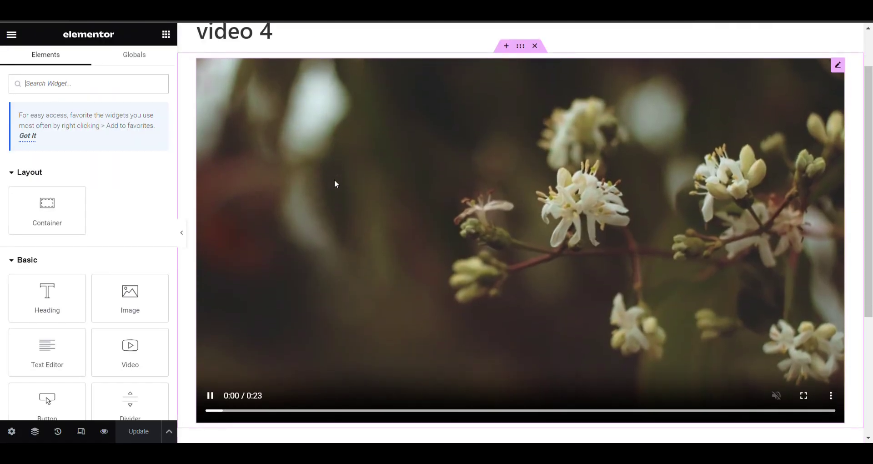
click(365, 176)
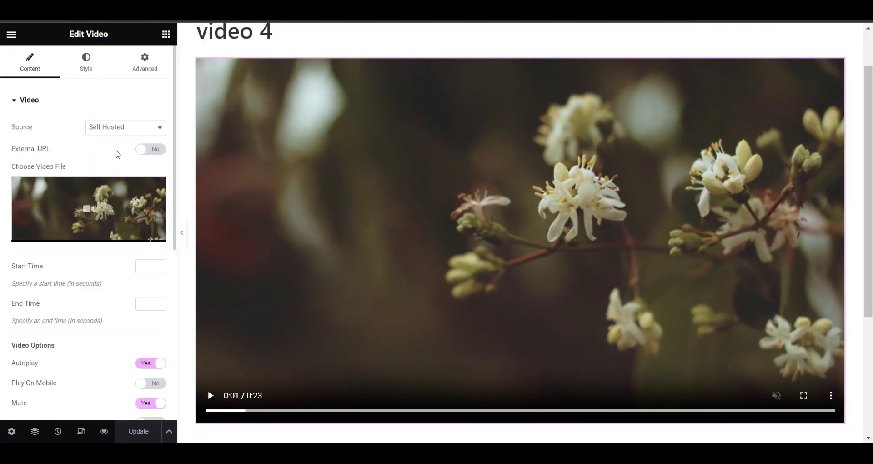
scroll(128, 172, down, 4)
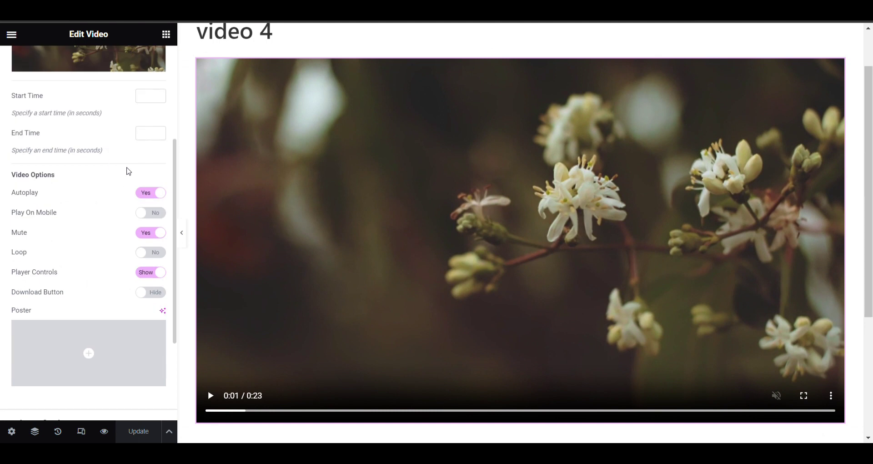
click(149, 199)
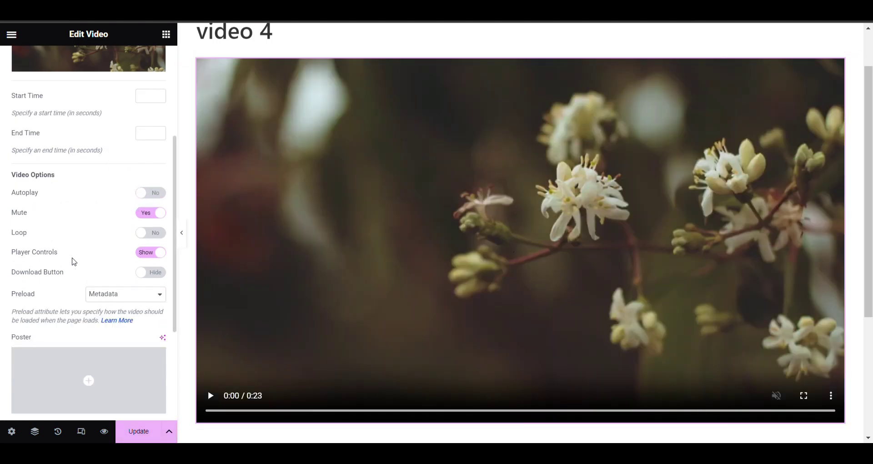
- Set video-play-button.png from the media library as the poster of the video in the video 4 template
scroll(75, 266, down, 3)
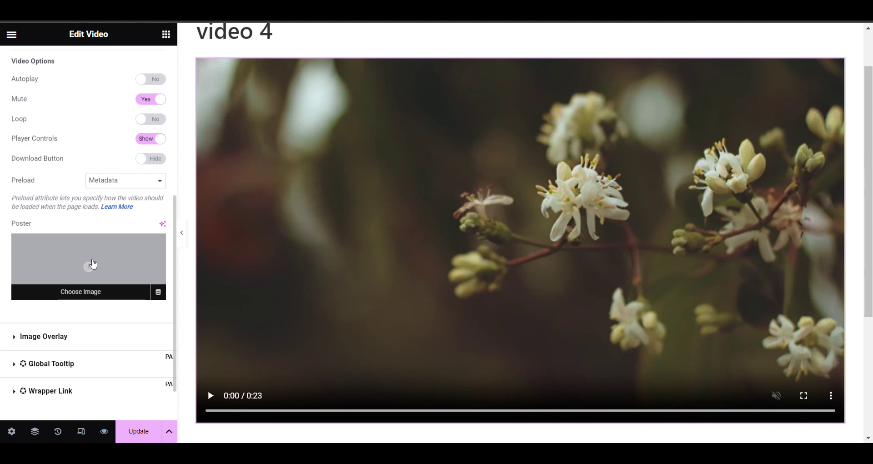
click(93, 264)
click(196, 184)
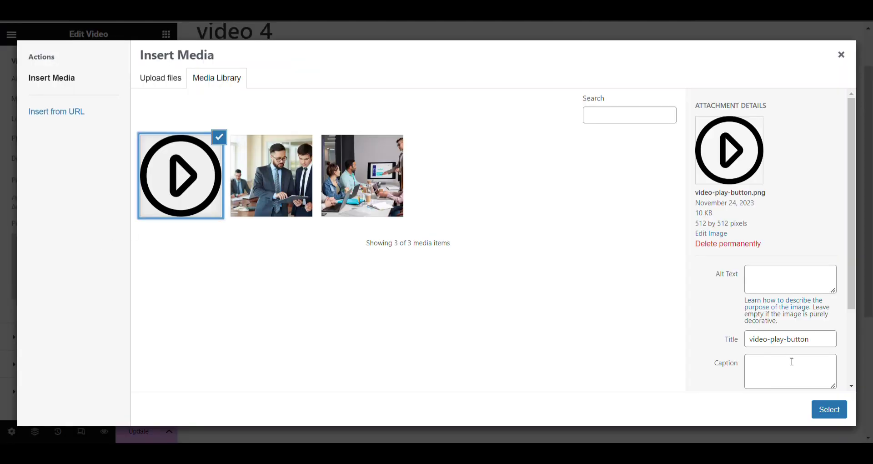
click(847, 415)
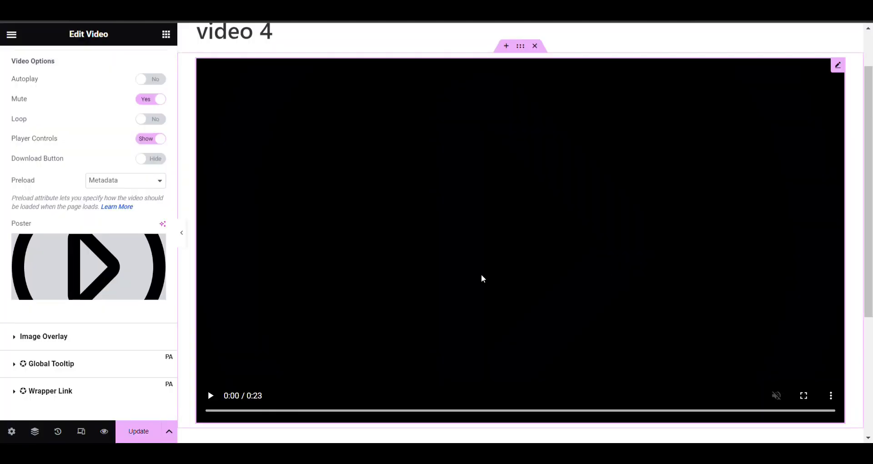
- Remove the poster image from the video in the video 4 template and open its Image Overlay settings
click(155, 246)
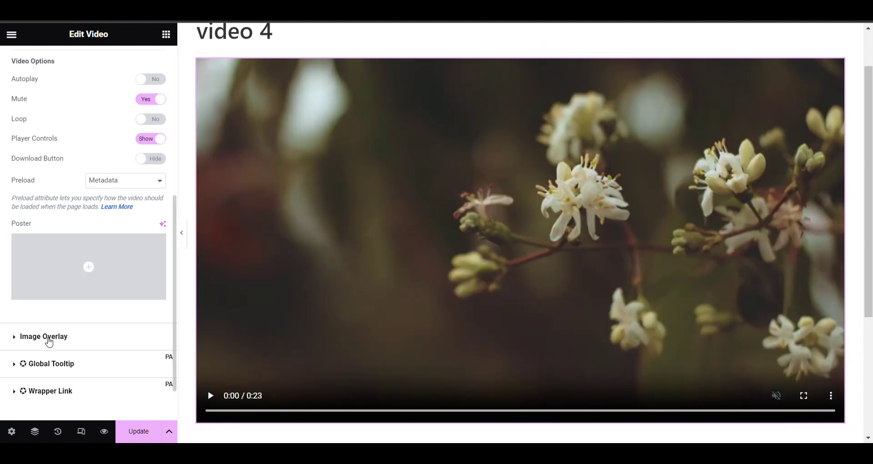
click(46, 337)
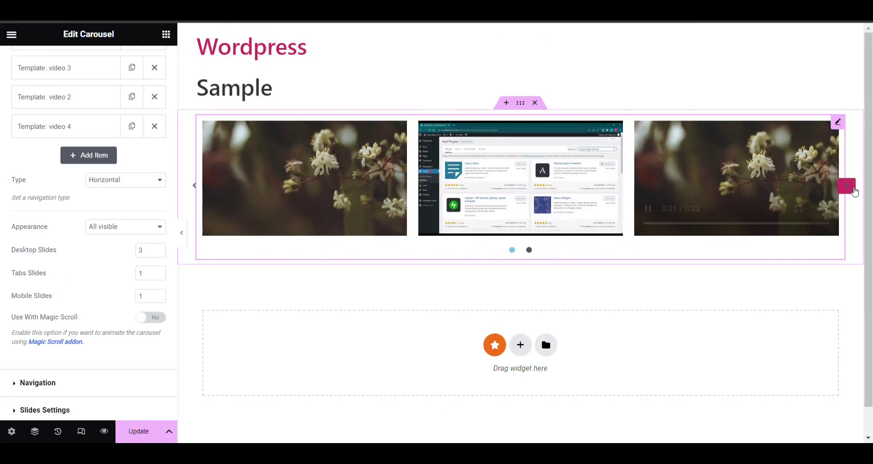
- Advance the carousel on the Sample page to check the videos, and set its number of Tabs Slides to 2
click(846, 186)
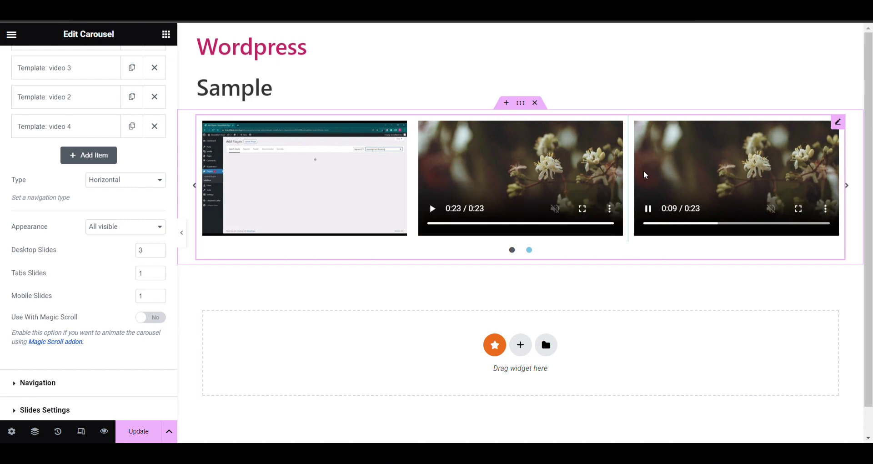
mouse_move(300, 185)
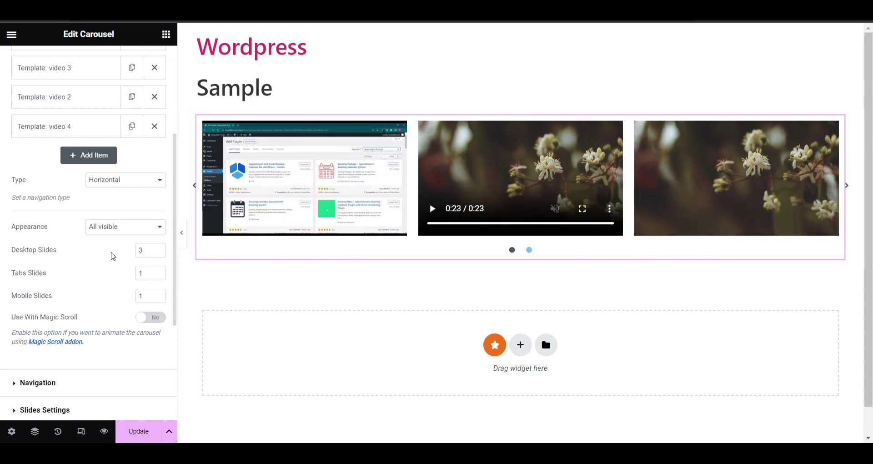
click(159, 272)
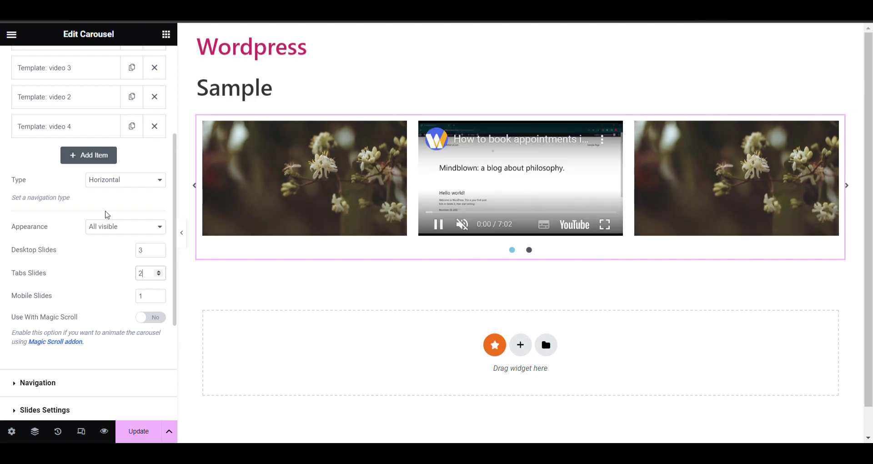
- Change the carousel's navigation dots to the filled square icon in its style settings
scroll(112, 219, up, 5)
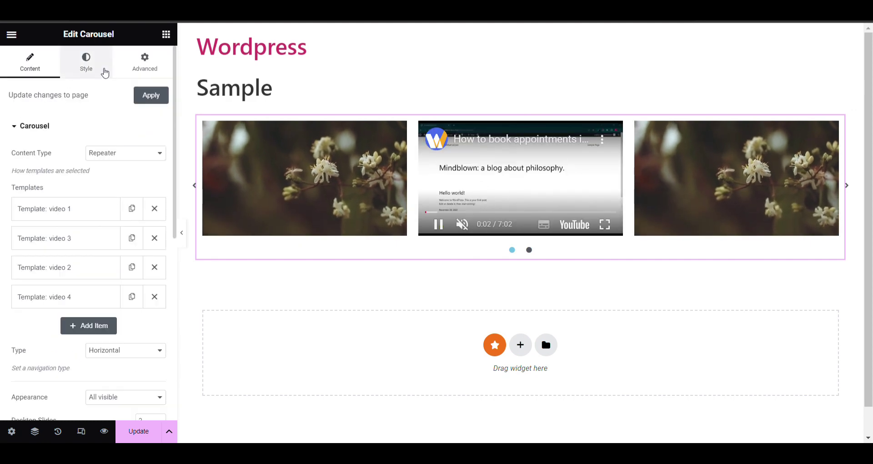
click(86, 63)
click(529, 250)
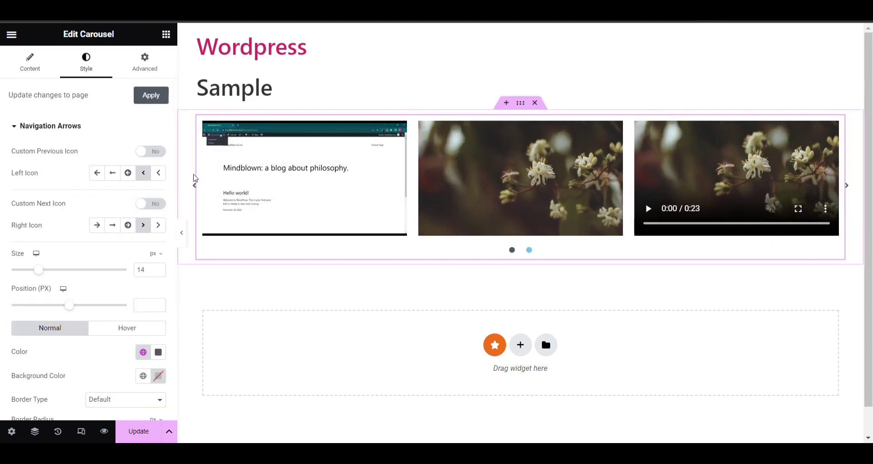
scroll(92, 248, down, 3)
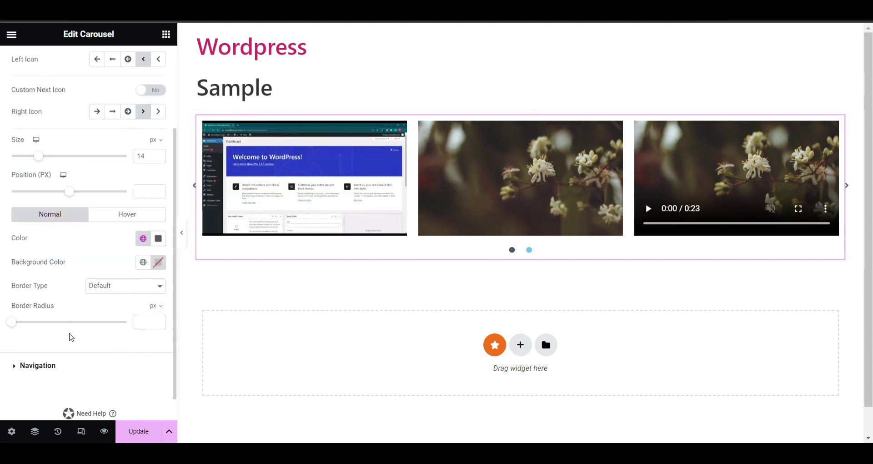
click(69, 364)
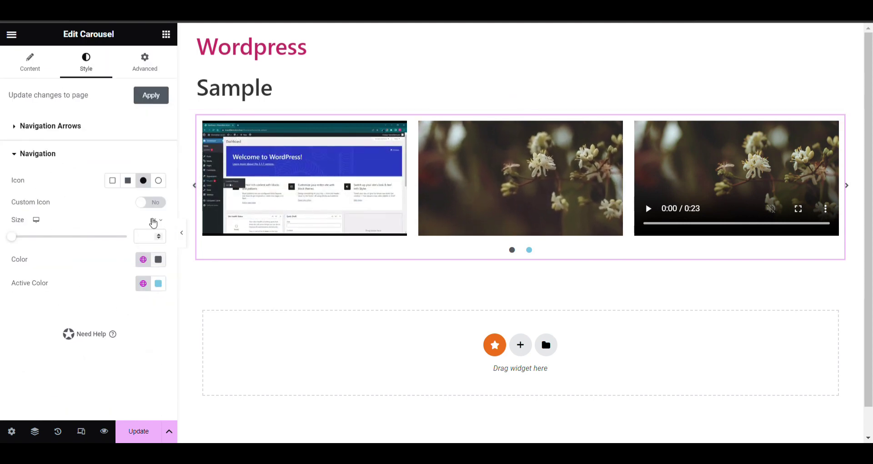
click(138, 183)
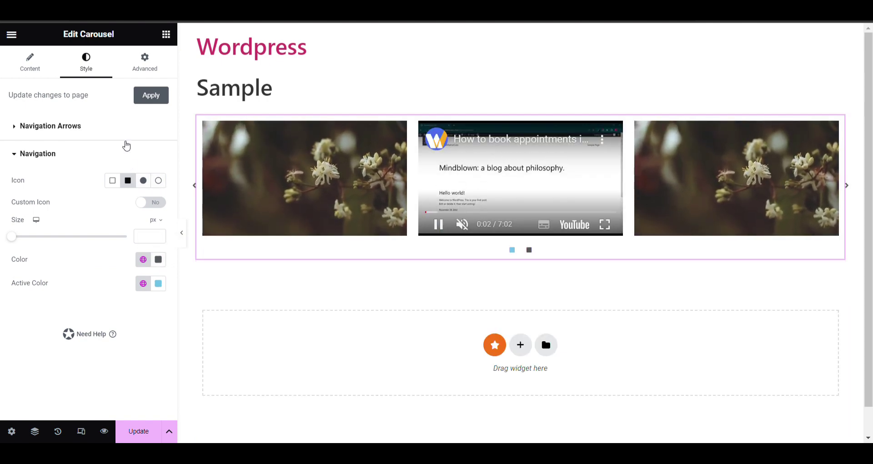
- Style both navigation arrows as circled arrows in white (#FFFFFF) on a black background, with a size of 24 px
click(124, 130)
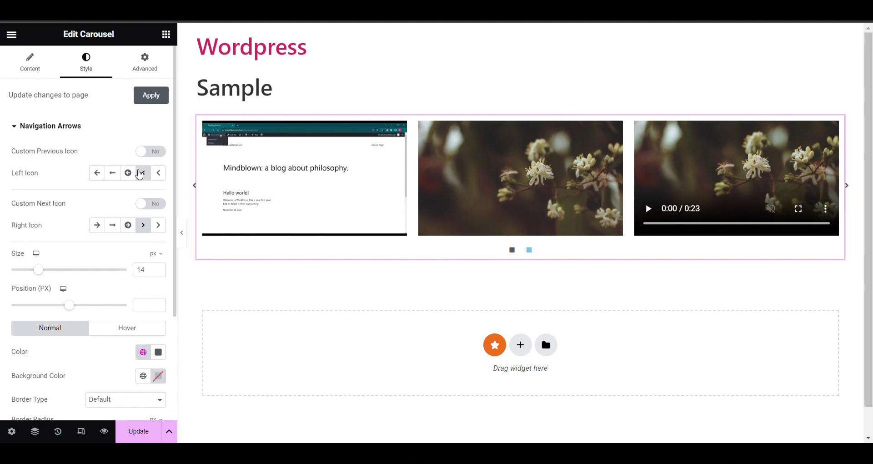
click(128, 173)
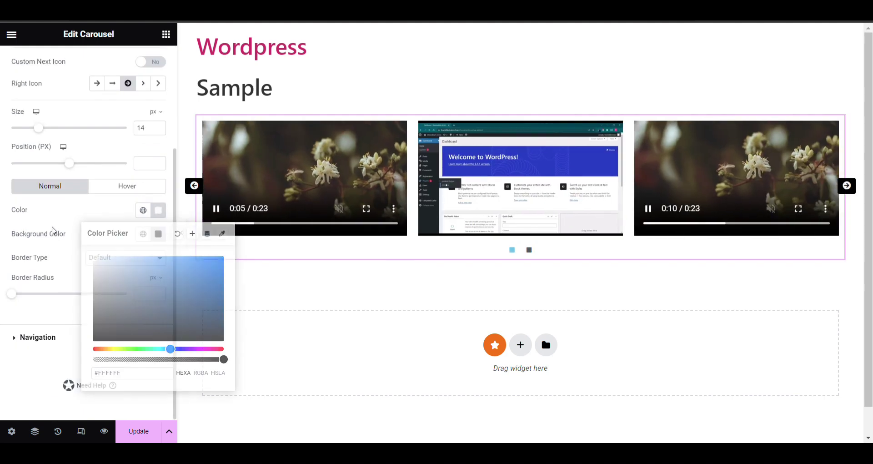
click(174, 204)
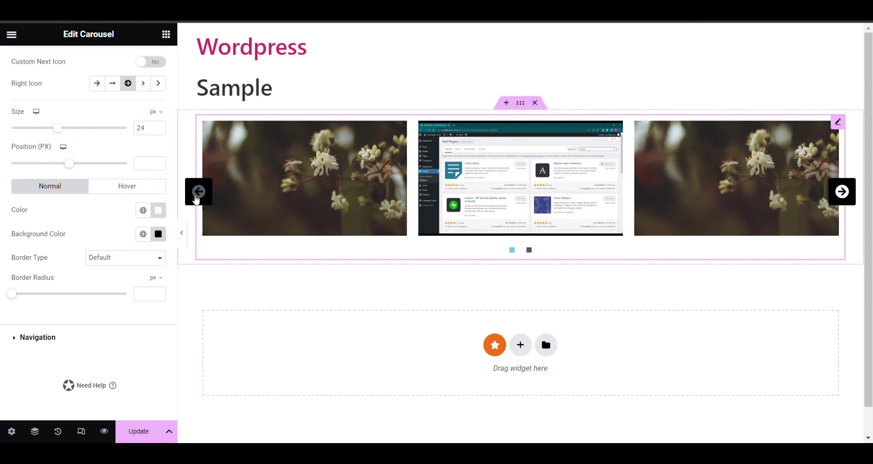
- Update the page after checking the arrows' hover style, and open the published page
click(134, 186)
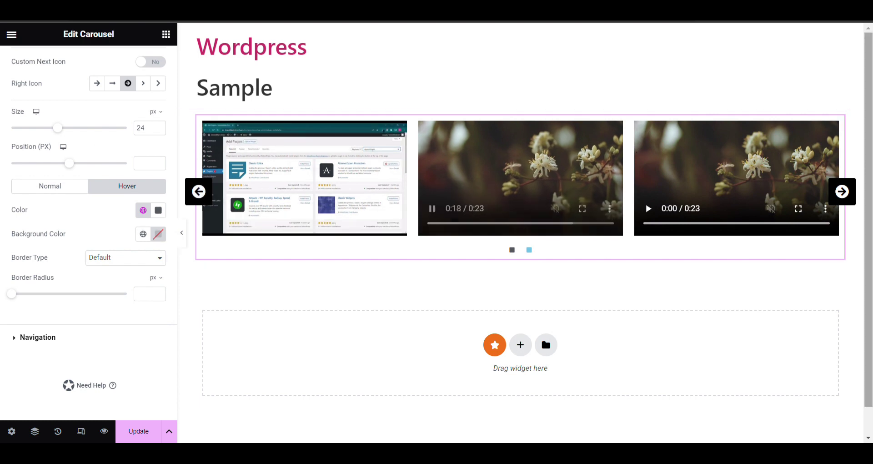
click(843, 200)
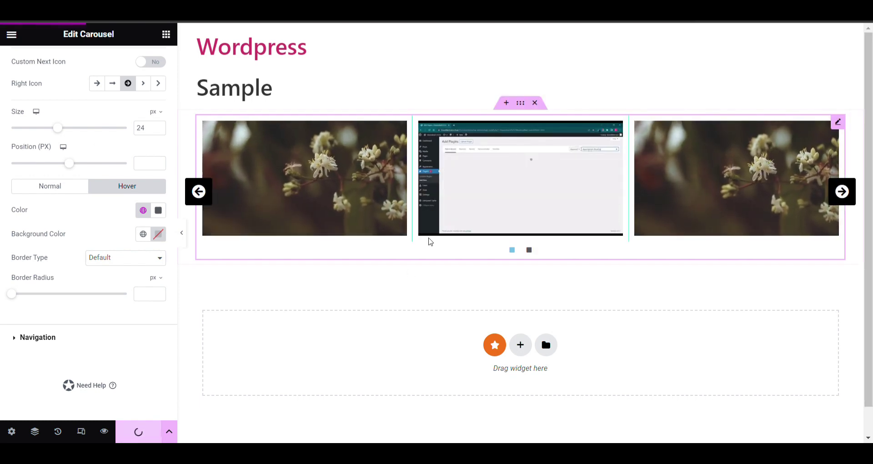
click(12, 36)
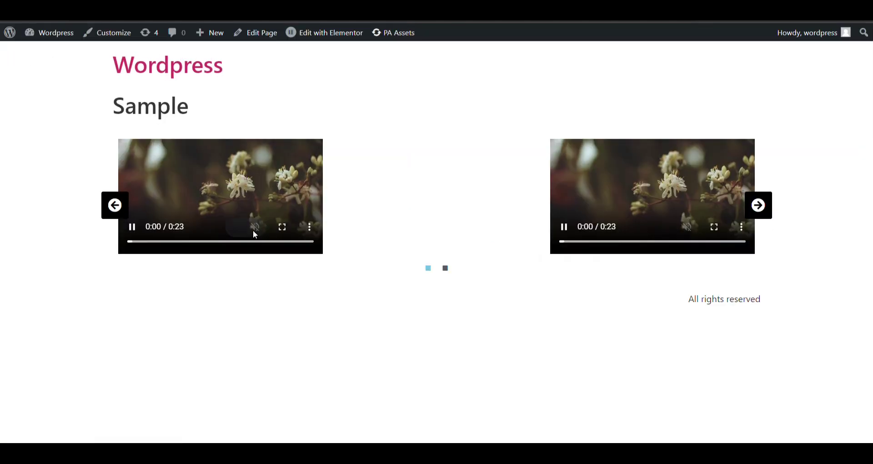
- Move through the carousel in both directions on the published page to test its arrows and video slides
click(758, 205)
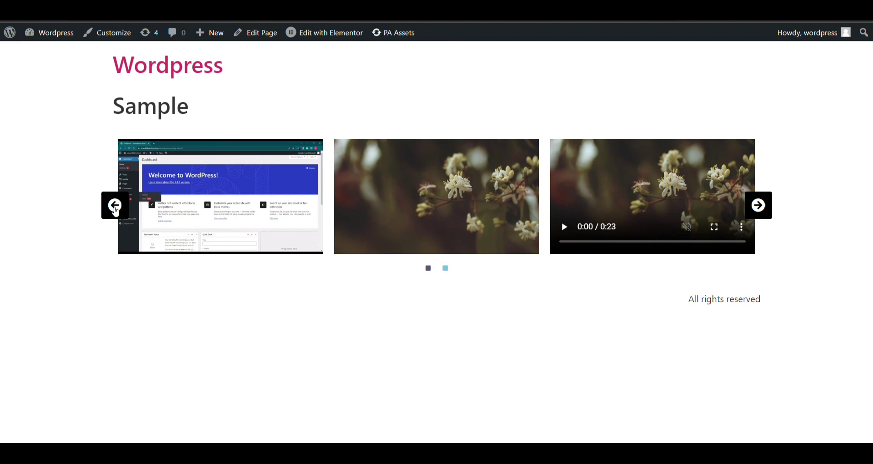
click(114, 207)
click(114, 207)
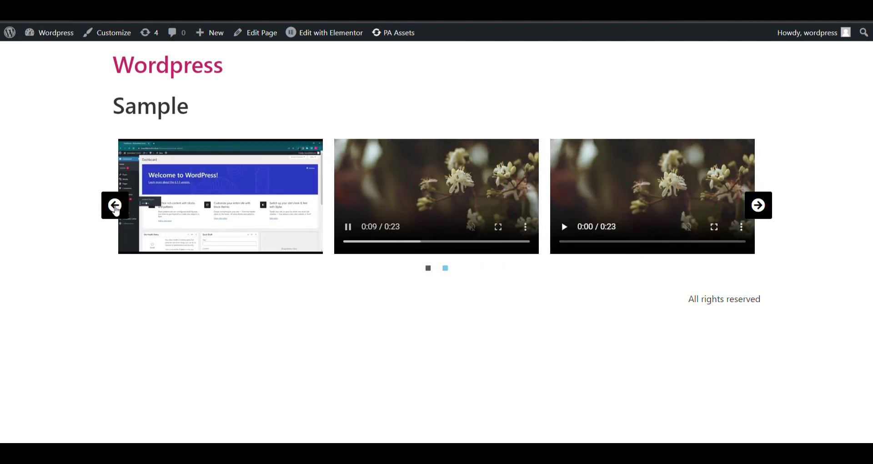
click(115, 207)
click(115, 207)
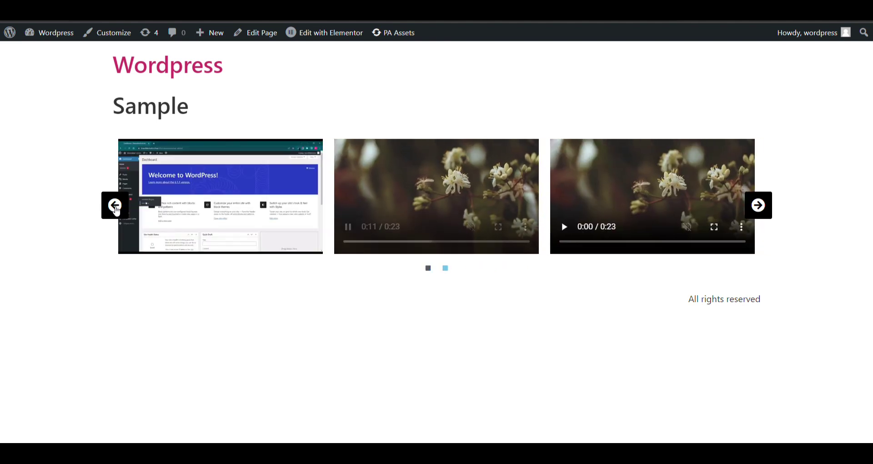
click(114, 207)
click(759, 210)
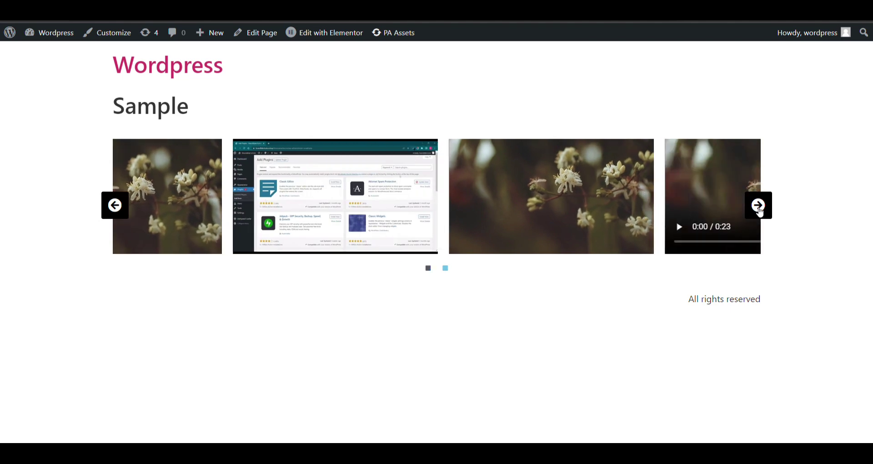
click(762, 207)
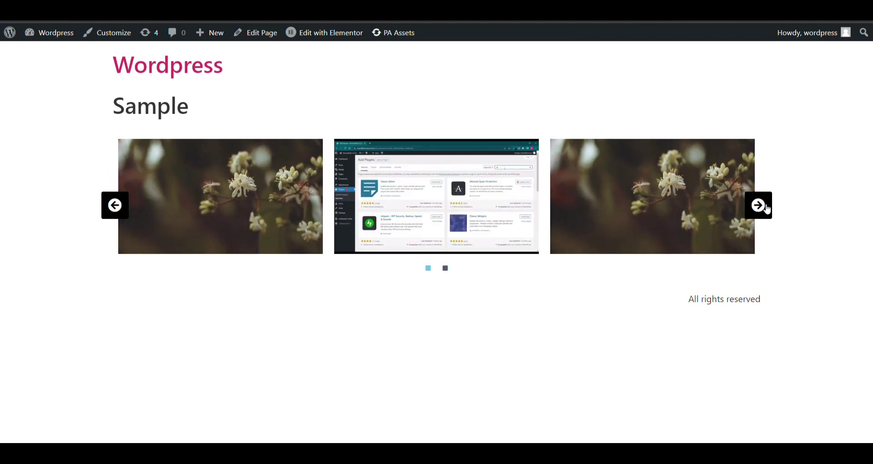